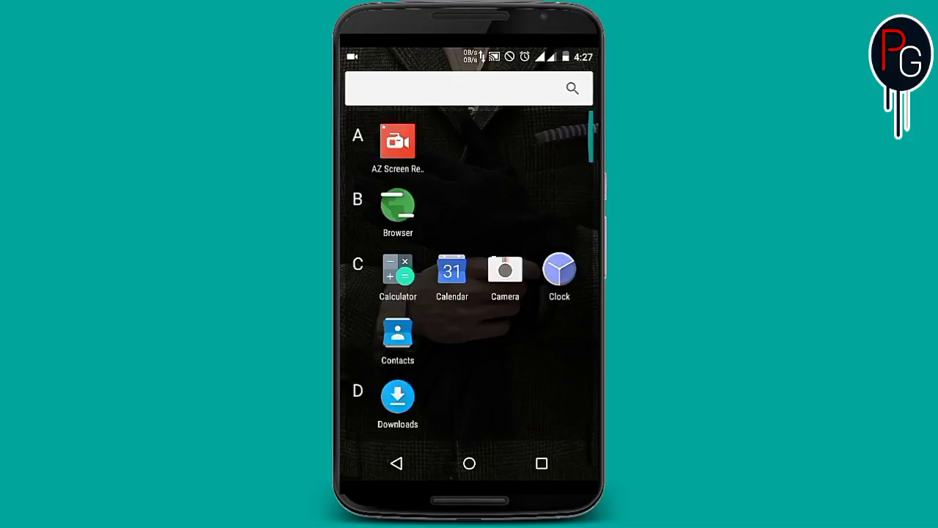
- Launch ES File Explorer on the phone
scroll(469, 271, "down", 5)
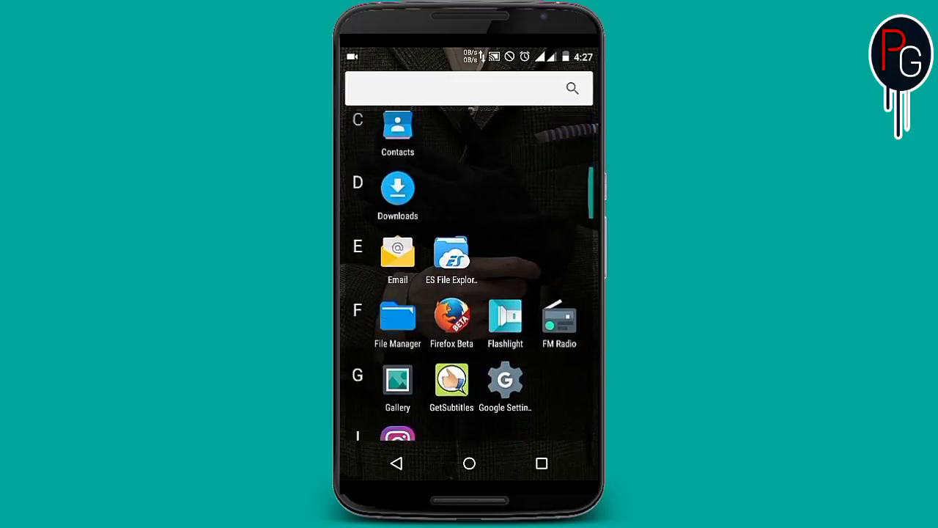
scroll(469, 271, "down", 3)
scroll(469, 271, "up", 3)
left_click(452, 256)
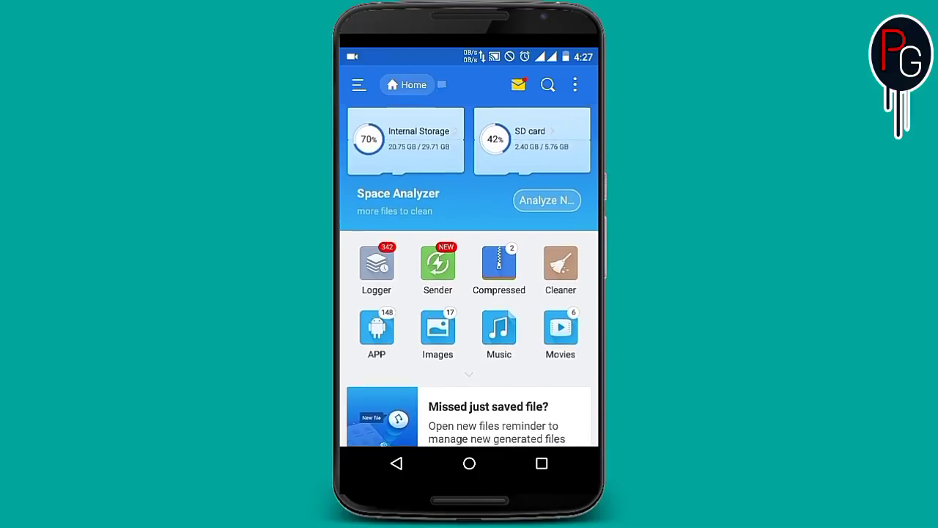
- Browse the Local root and open the /system folder containing build.prop
scroll(469, 293, "down", 2)
scroll(469, 293, "up", 2)
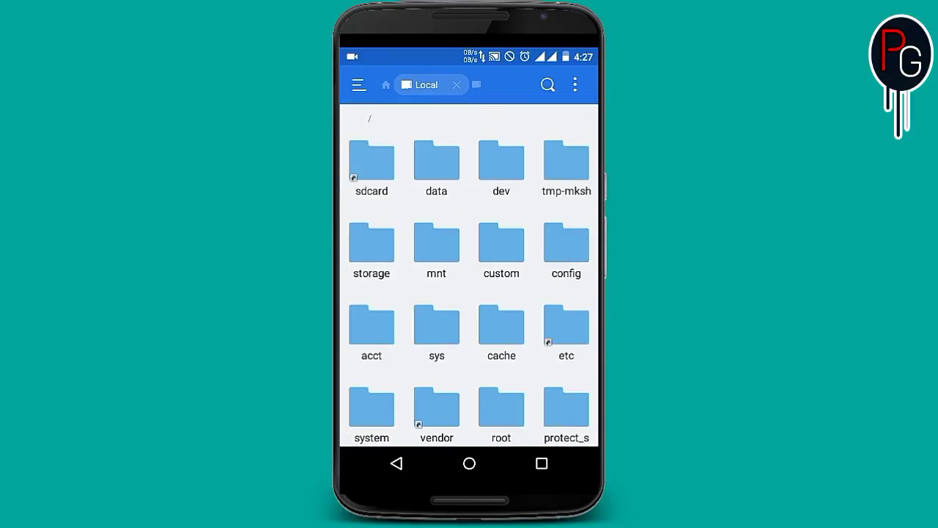
scroll(469, 293, "down", 3)
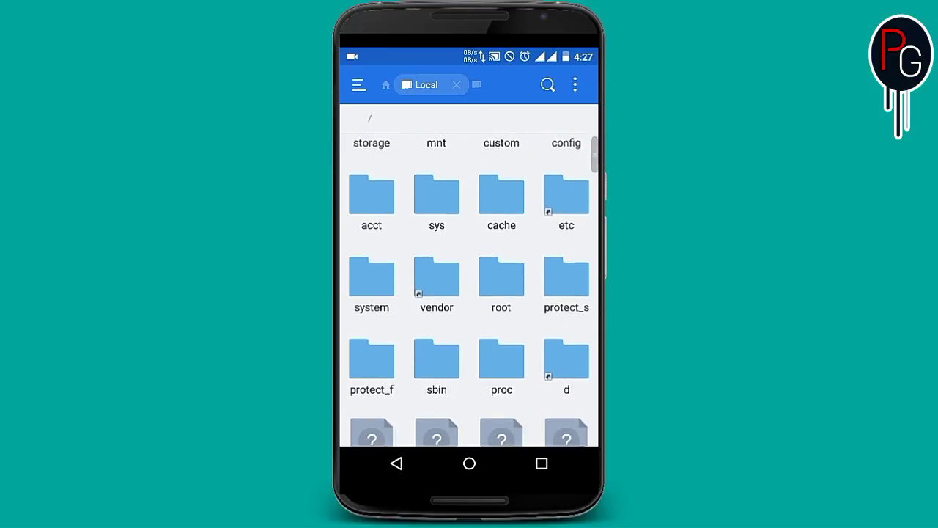
scroll(469, 293, "up", 1)
scroll(469, 294, "up", 2)
scroll(469, 293, "down", 2)
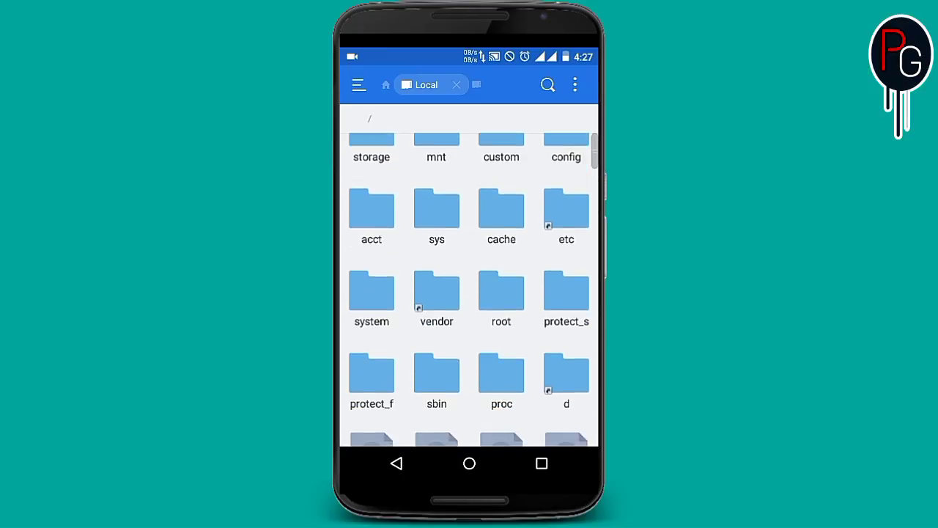
left_click(372, 319)
scroll(469, 294, "down", 2)
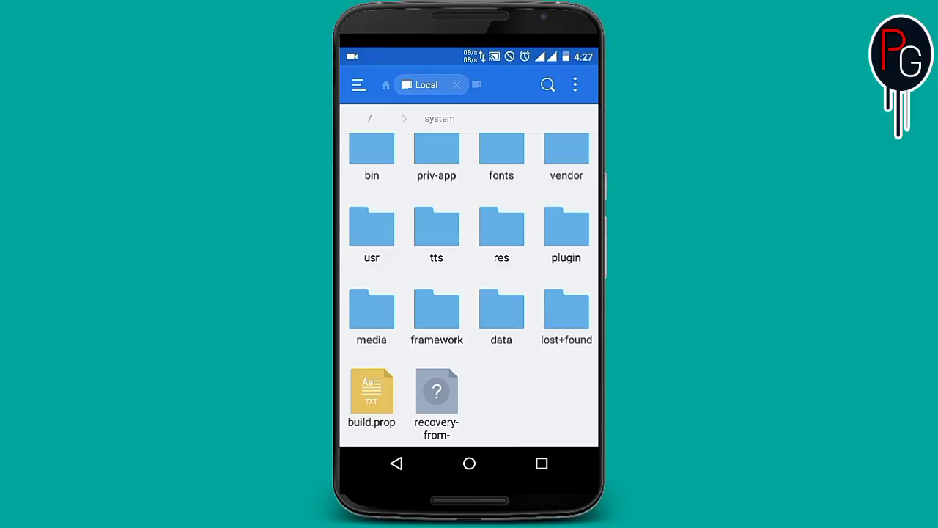
- Open build.prop in the plain-text viewer
left_click(372, 396)
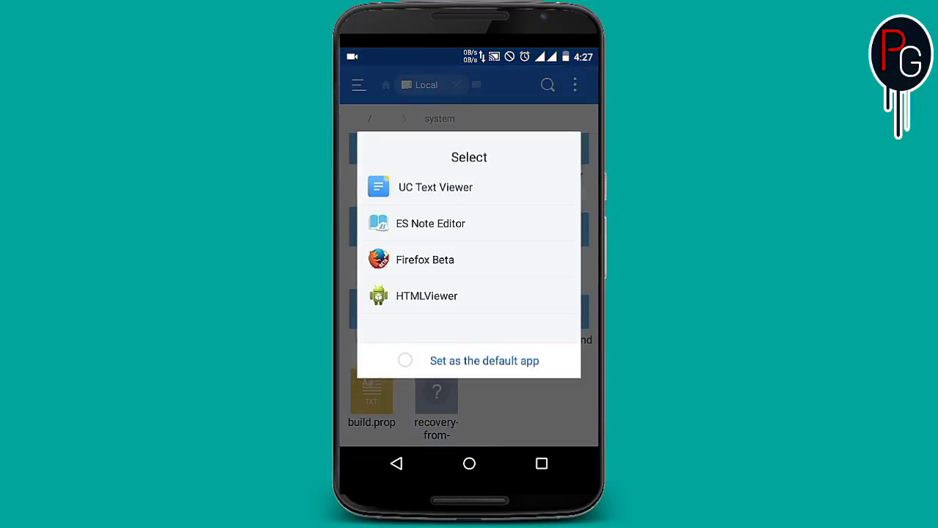
left_click(431, 223)
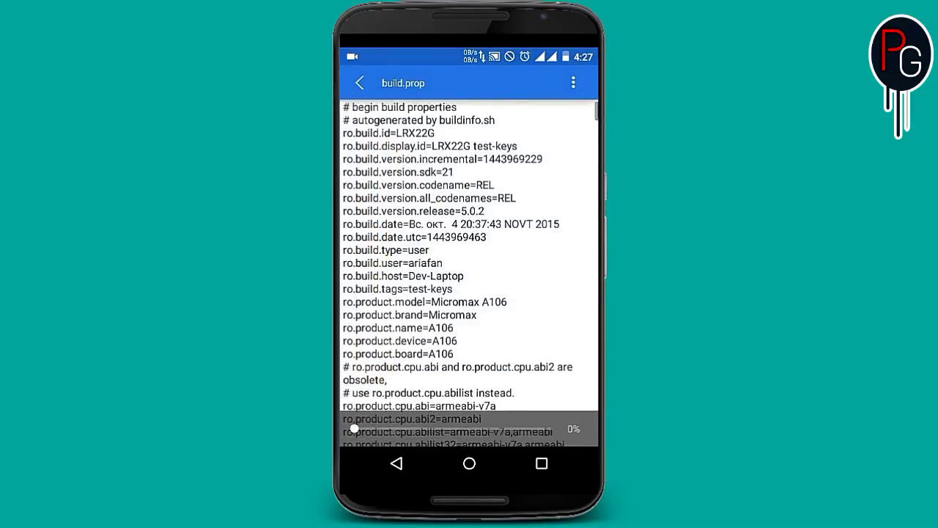
scroll(469, 293, "down", 5)
scroll(469, 278, "up", 3)
scroll(469, 279, "up", 3)
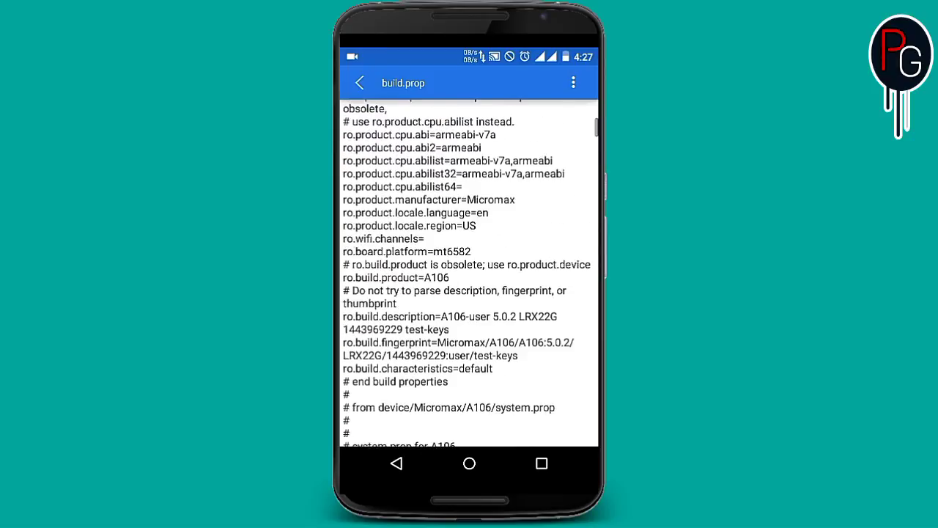
scroll(469, 278, "up", 3)
scroll(470, 278, "up", 3)
- Scroll down to the qemu.hw.mainkeys=0 navigation bar line
scroll(469, 279, "down", 3)
scroll(469, 278, "down", 3)
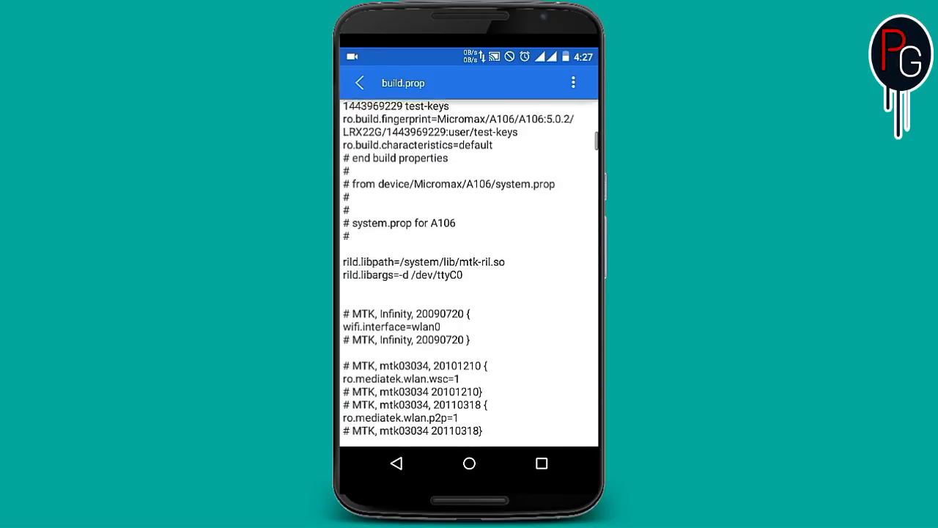
scroll(469, 278, "down", 3)
scroll(469, 278, "down", 3)
scroll(469, 279, "down", 3)
scroll(469, 278, "down", 1)
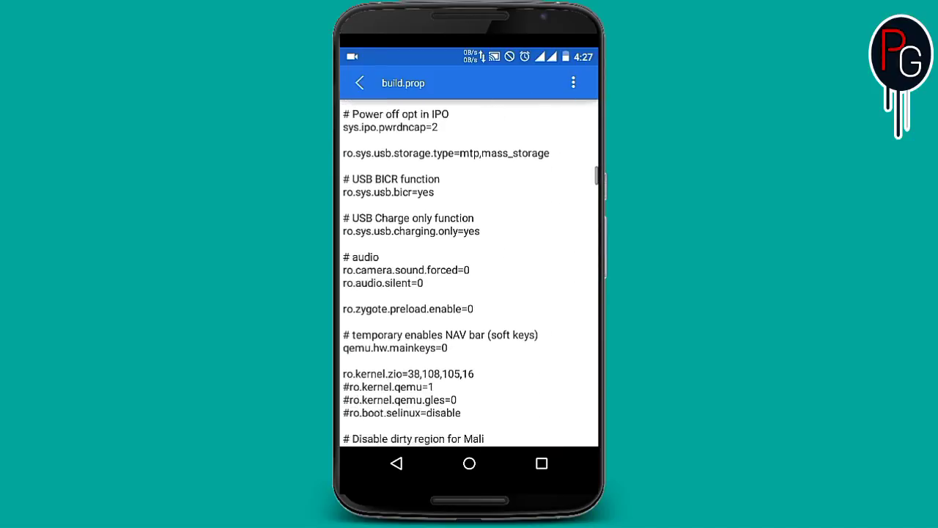
scroll(469, 278, "down", 2)
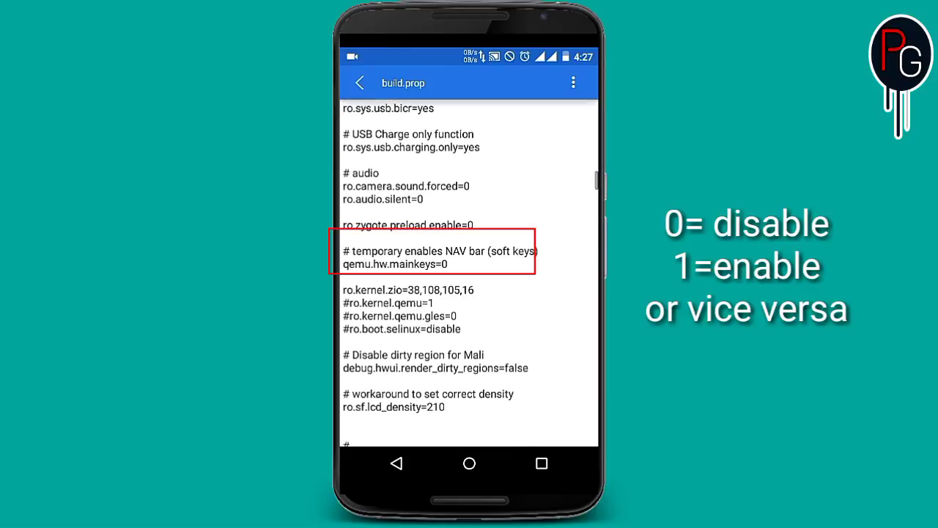
- Leave build.prop and open E:\WORK\Apktool in Windows File Explorer
left_click(396, 463)
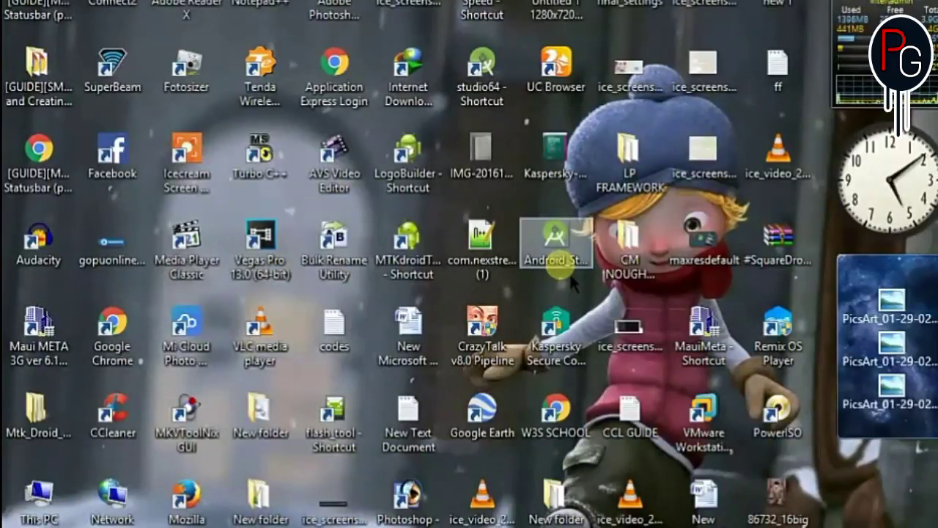
double_click(39, 495)
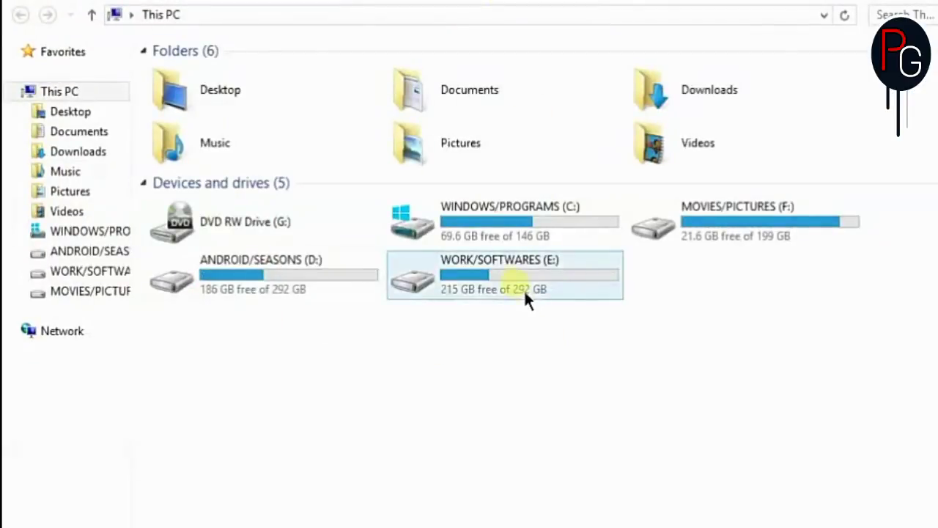
double_click(524, 239)
double_click(511, 392)
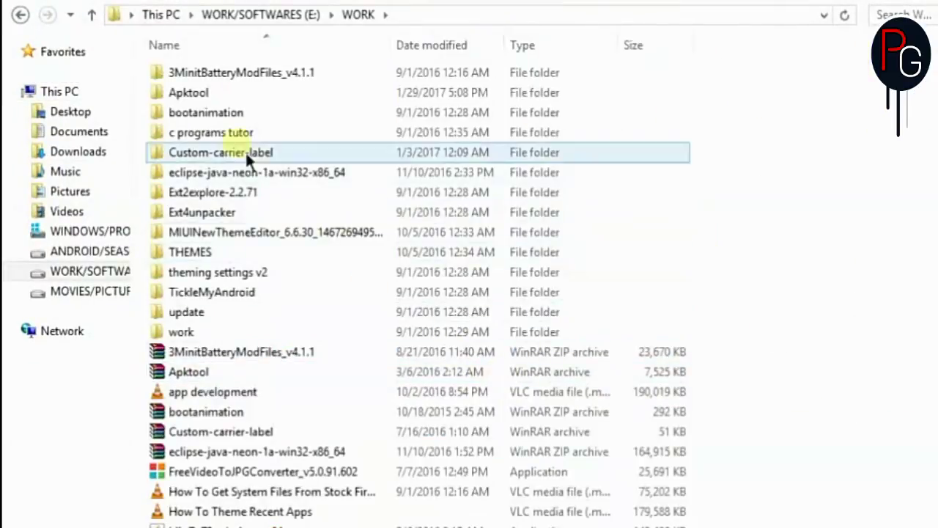
double_click(194, 92)
- Open a command prompt in the Apktool folder and centre its window
left_click(206, 154)
left_click(325, 380)
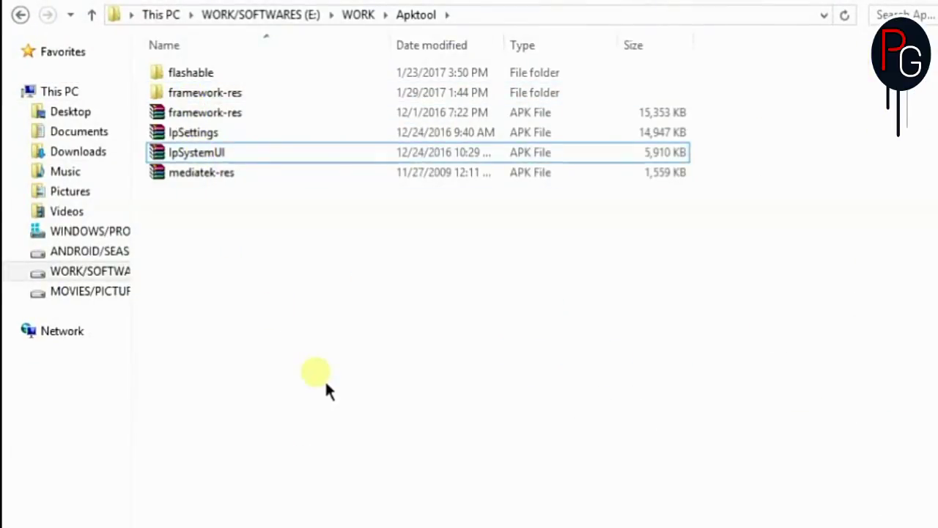
right_click(325, 380)
left_click(406, 283)
left_click_drag(331, 17, 454, 194)
type("apktool d lpSystemUI.apk")
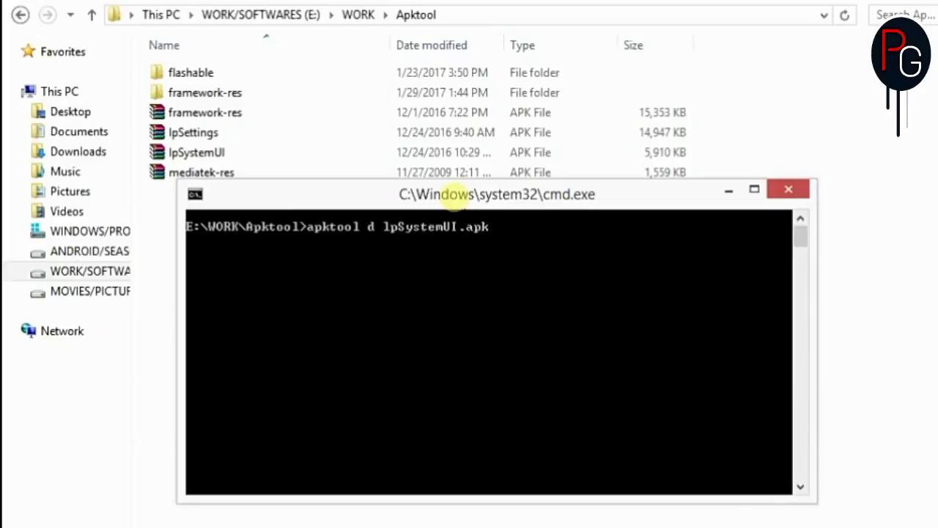
- Run apktool d lpSystemUI.apk to decode it into an lpSystemUI folder
key("Return")
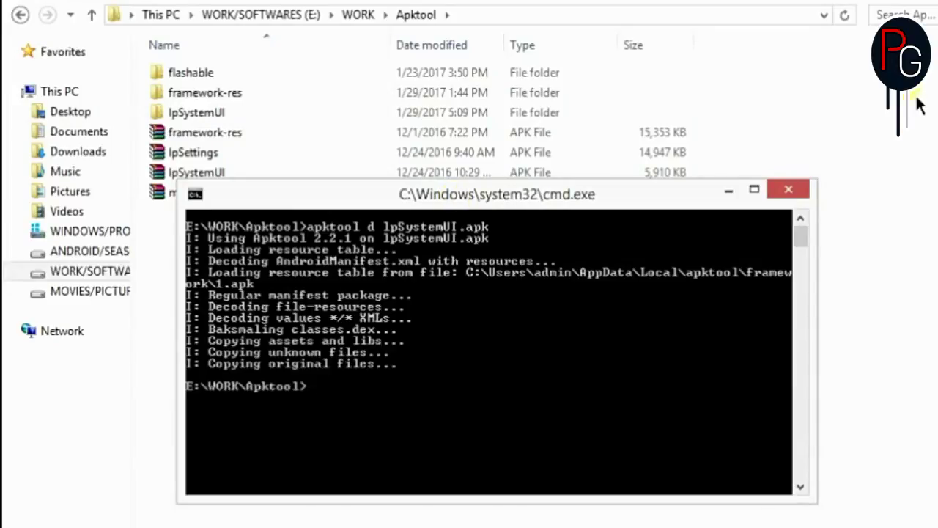
- Close the command window and open lpSystemUI\res\drawable-hdpi-v4
left_click(796, 197)
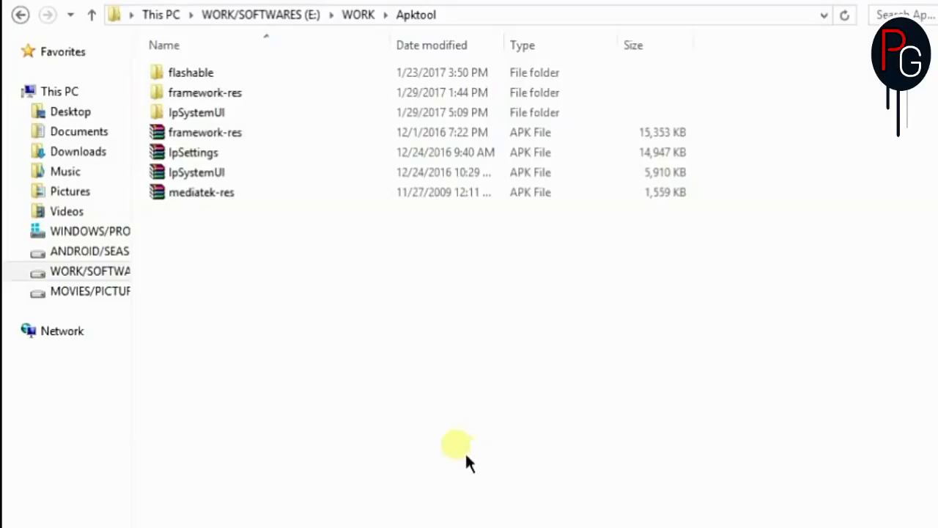
double_click(193, 111)
double_click(188, 95)
double_click(217, 136)
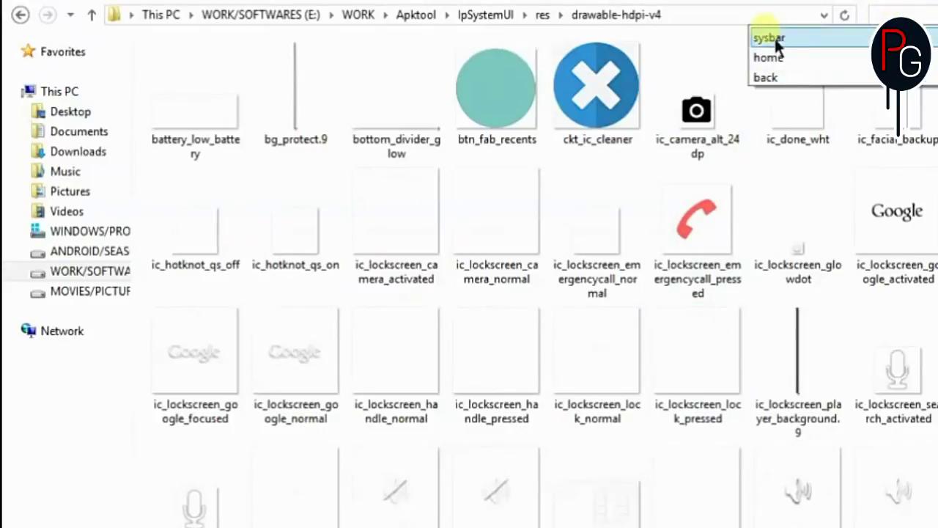
- Search drawable-hdpi-v4 for 'sbar' to list the sysbar images
left_click(771, 38)
type("sbar")
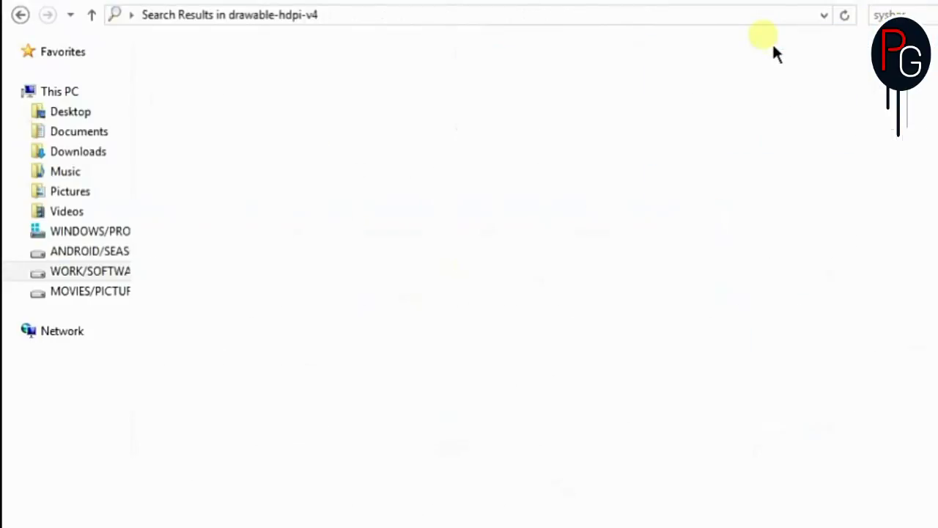
left_click_drag(226, 336, 935, 35)
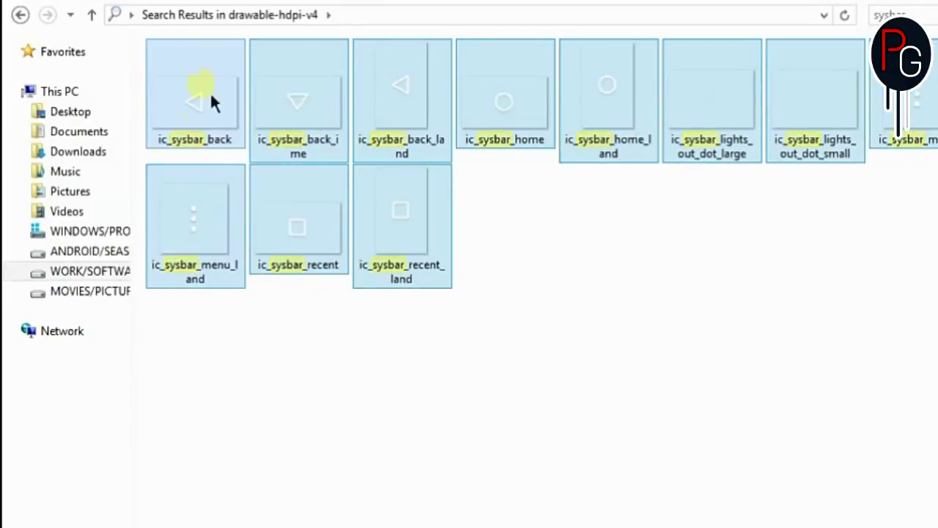
mouse_move(506, 95)
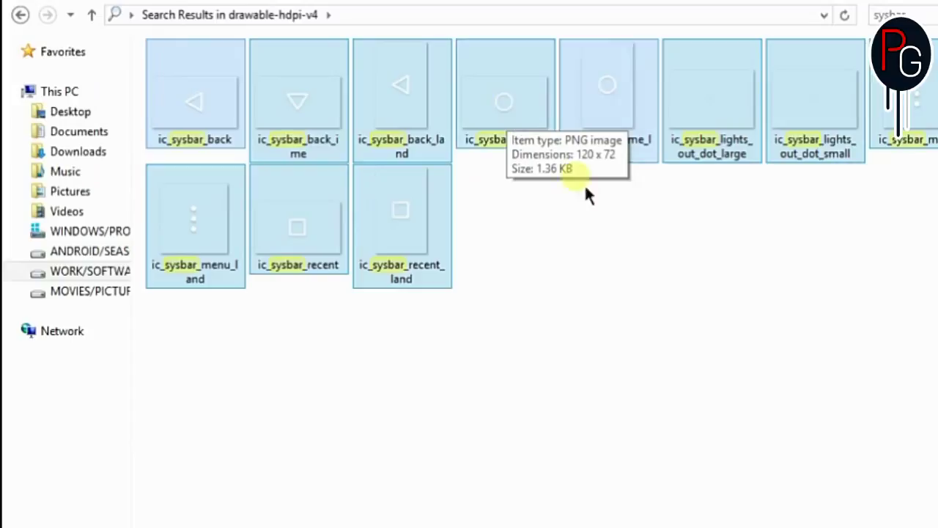
left_click(316, 311)
- Select ic_sysbar_back, ic_sysbar_home and ic_sysbar_recent together
left_click(221, 110)
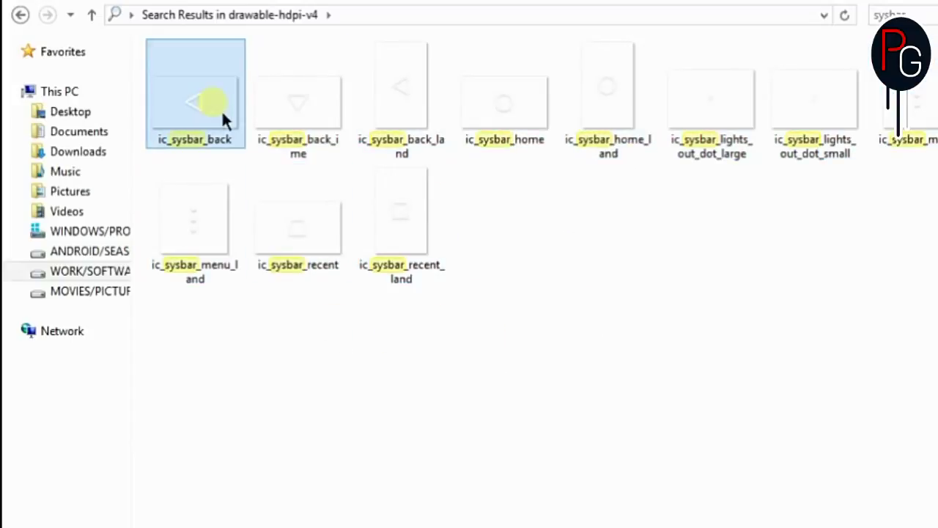
left_click(514, 141, "ctrl")
left_click(307, 262, "ctrl")
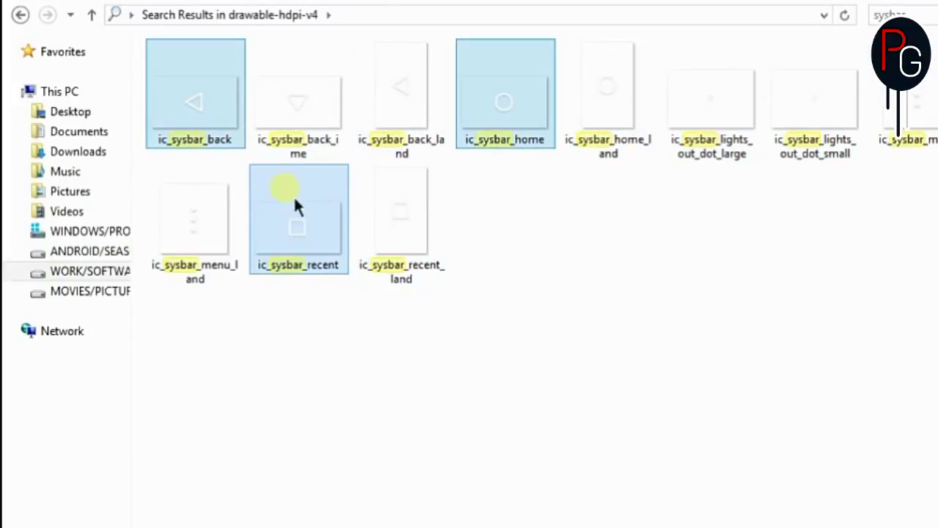
right_click(310, 235)
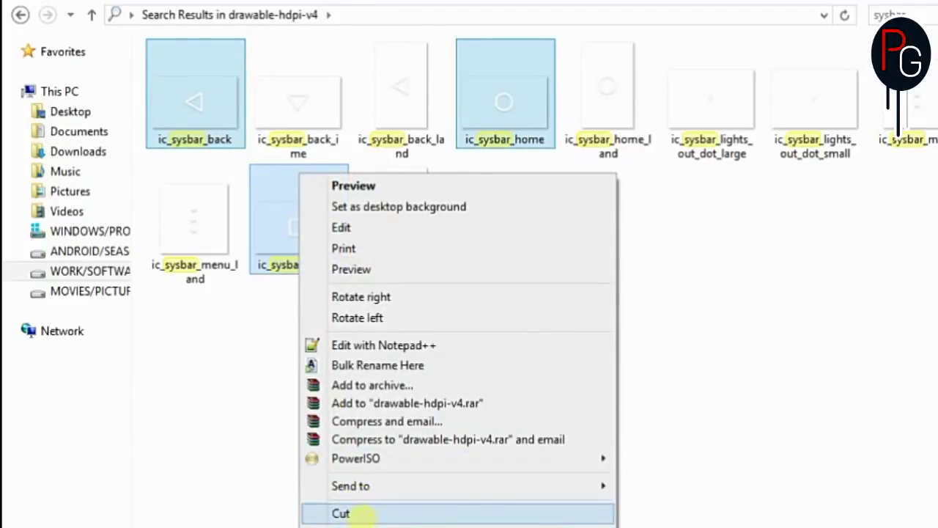
left_click(220, 436)
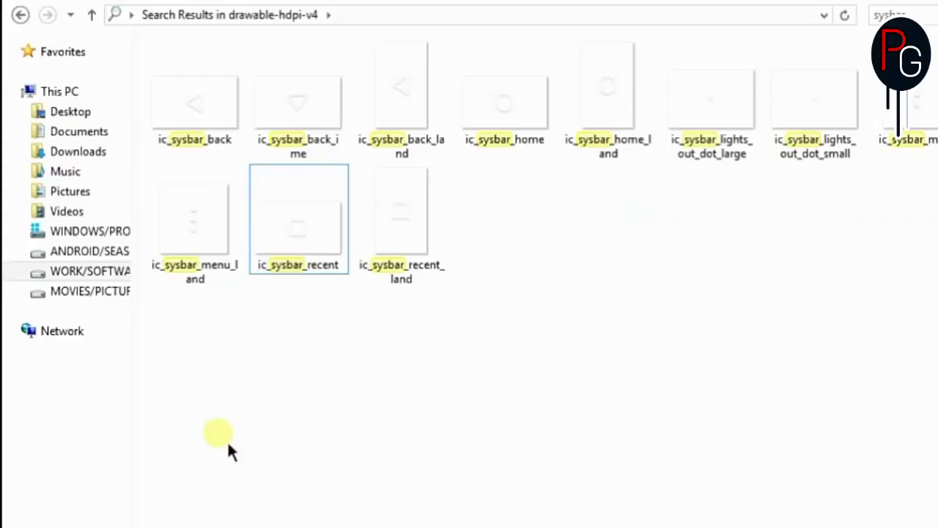
left_click(196, 115)
left_click(322, 233, "ctrl")
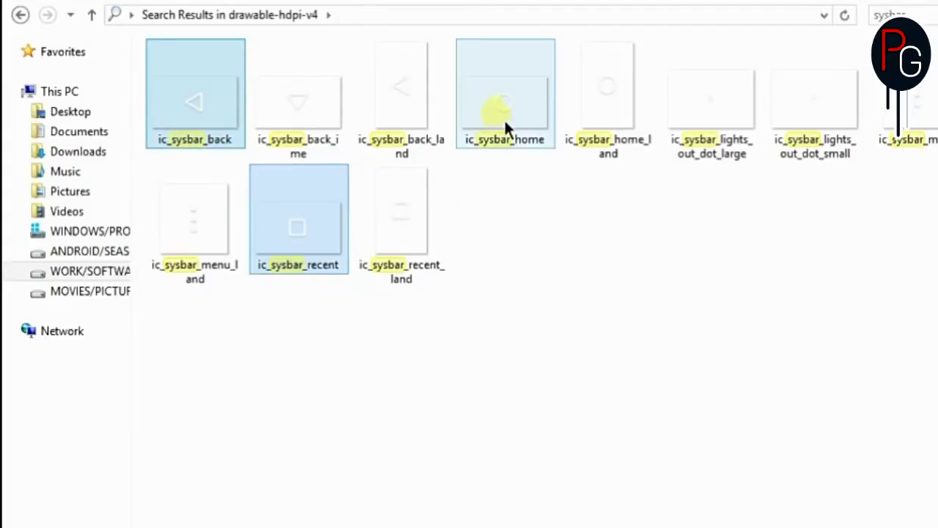
left_click(504, 119, "ctrl")
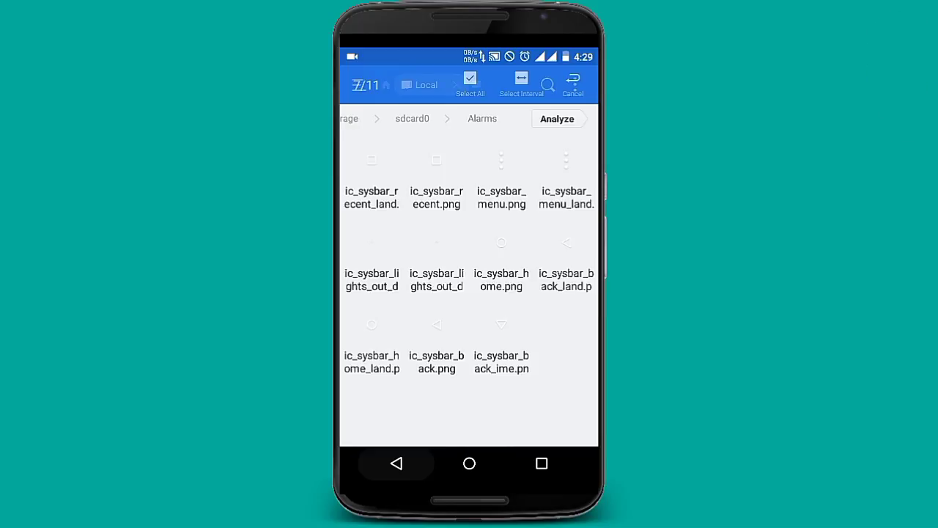
- Enlarge the white recent-apps square in PicsArt and save it to the PicsArt album
left_click(372, 176)
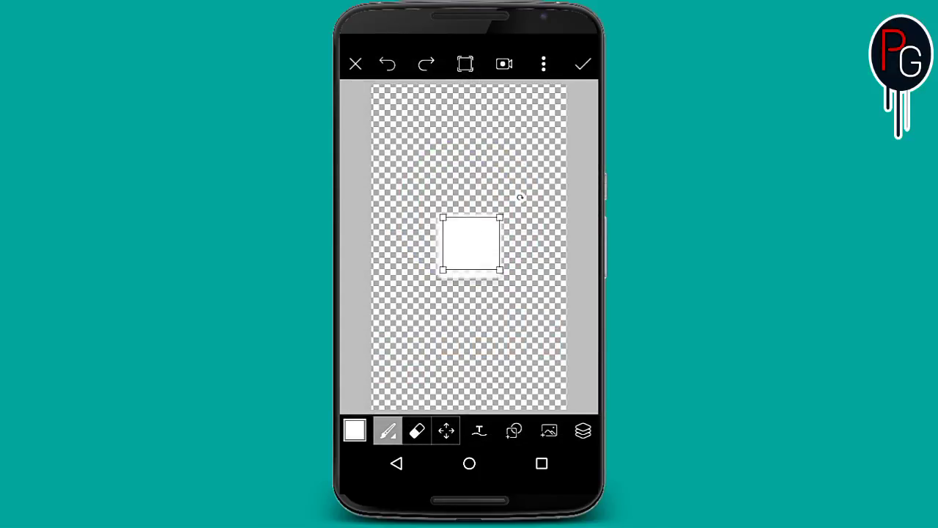
left_click_drag(499, 269, 509, 275)
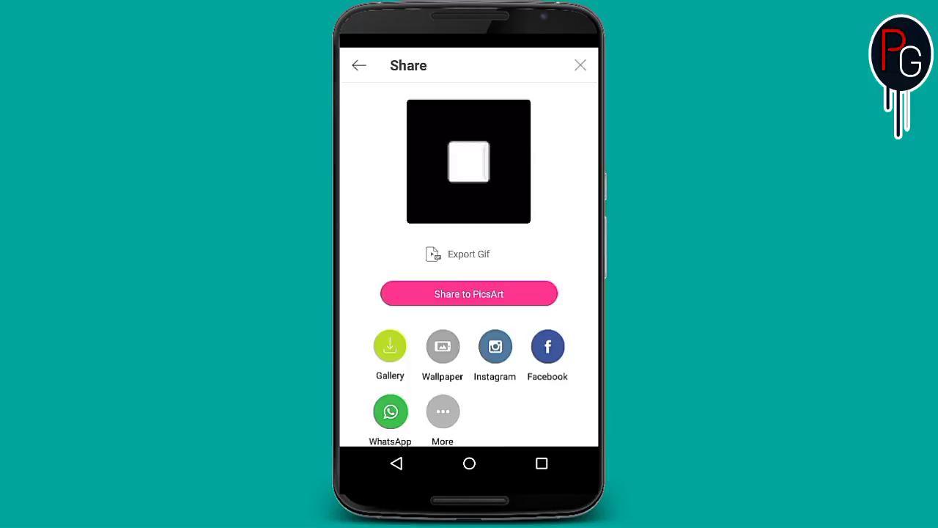
left_click(395, 463)
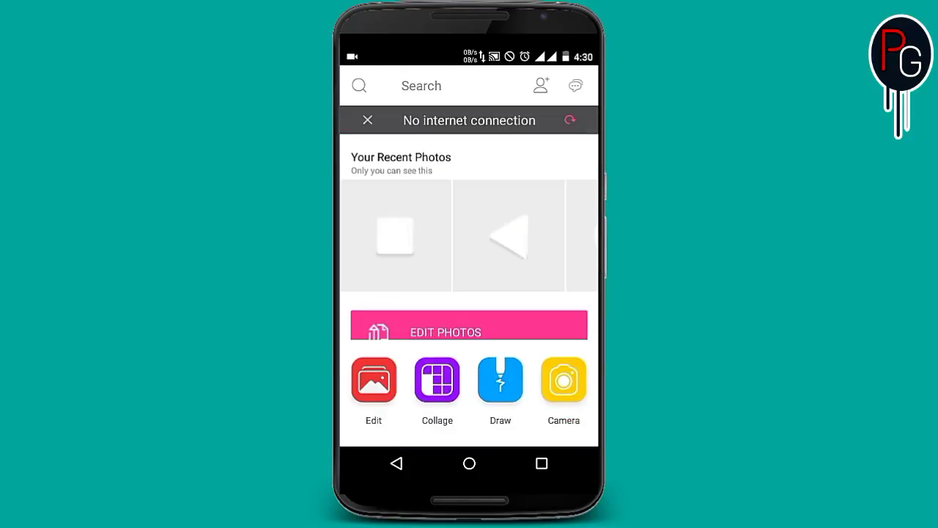
- Start a new PicsArt drawing with a black background for the white home ring
left_click(396, 463)
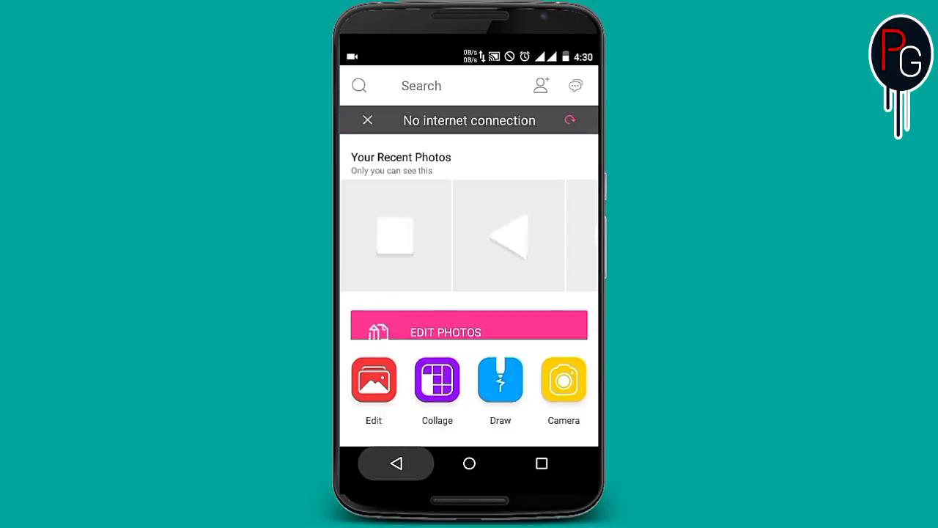
left_click(469, 403)
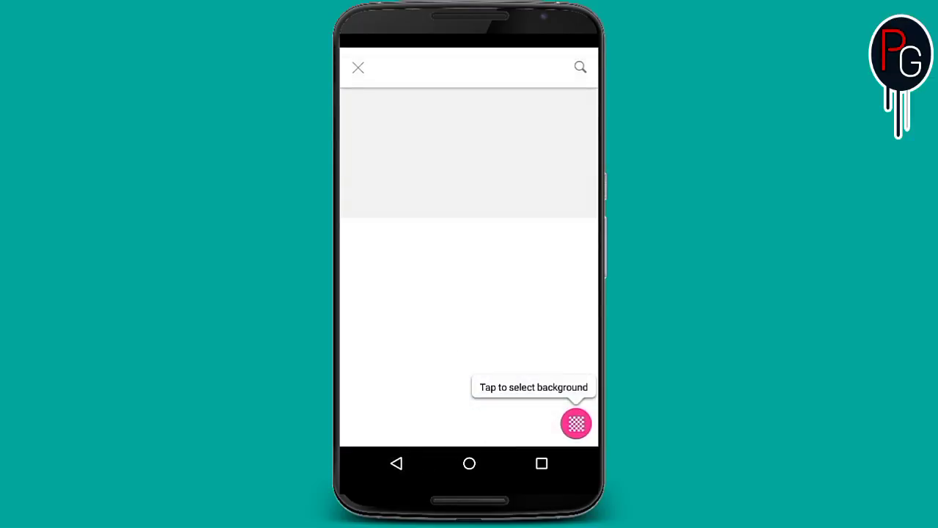
left_click(396, 463)
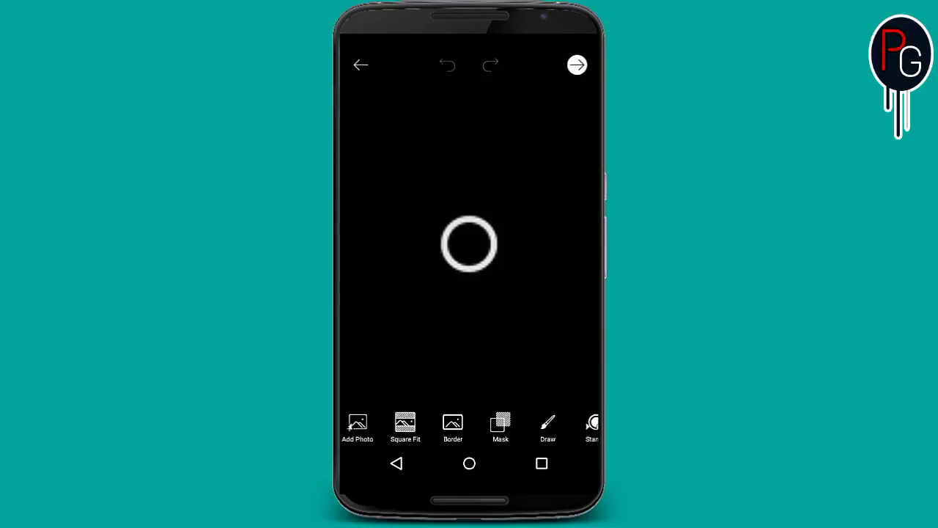
left_click(355, 431)
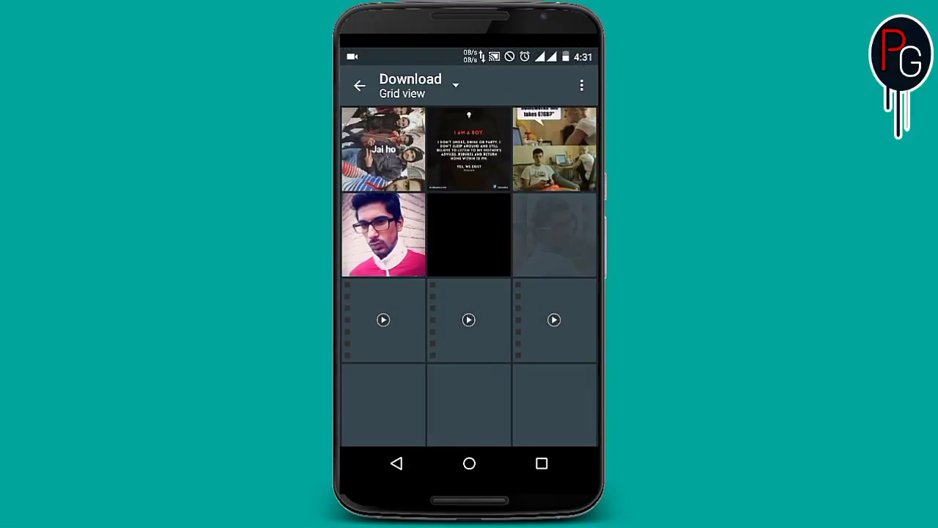
- Review the triangle, circle and square icons in Gallery's PicsArt album, then return home
left_click(396, 463)
left_click(404, 297)
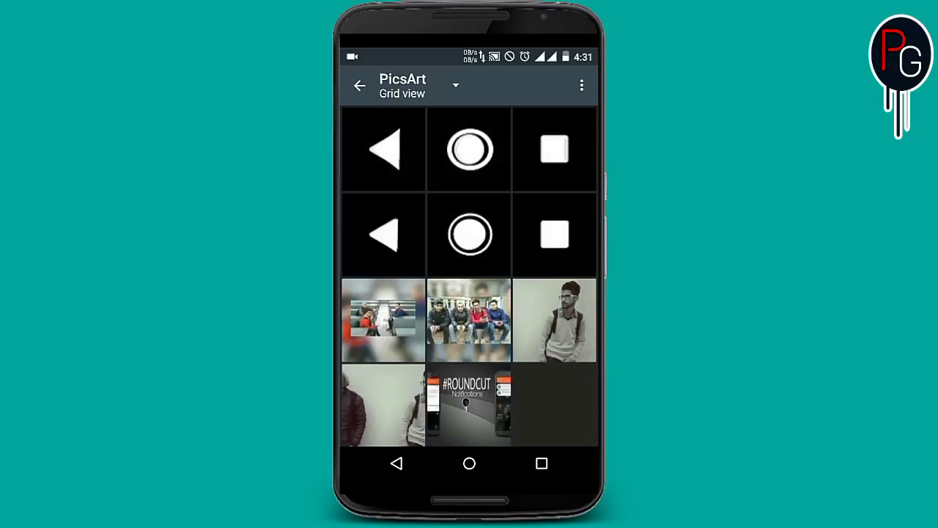
left_click(383, 150)
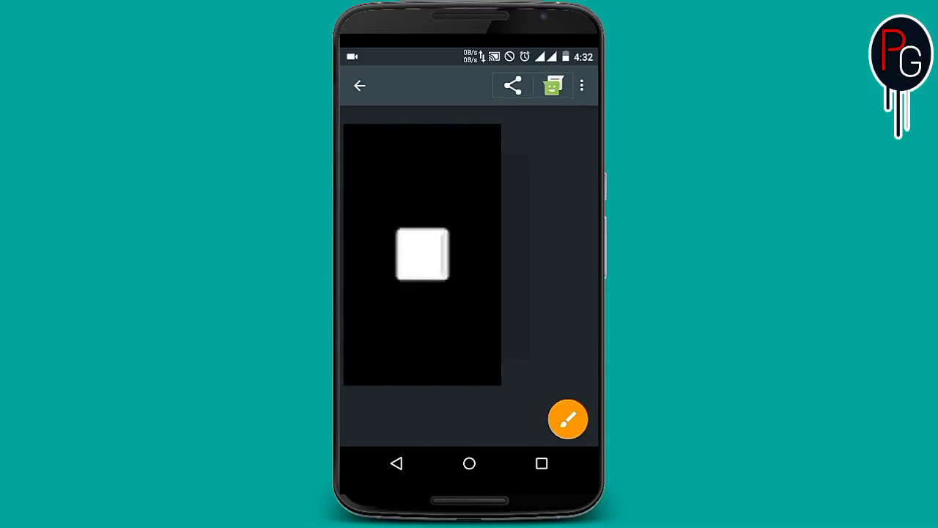
left_click(395, 463)
left_click(396, 464)
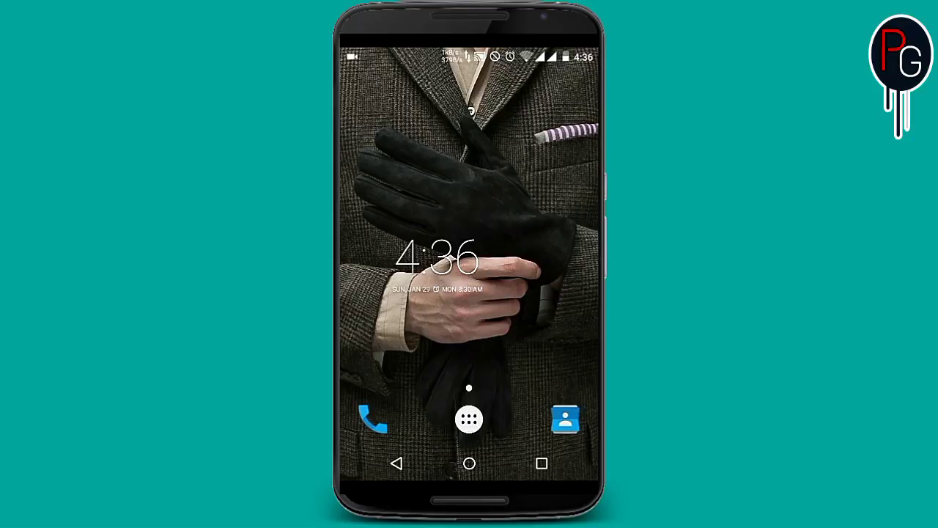
- Search Play Store for 'png converter' and open the JPG Converter - PNG to JPG page
left_click(469, 419)
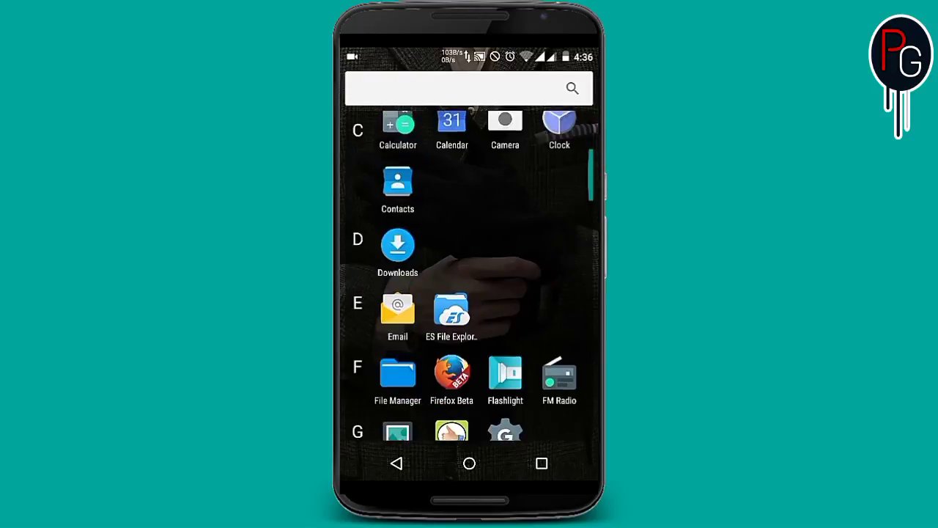
scroll(469, 275, "down", 5)
scroll(469, 275, "down", 5)
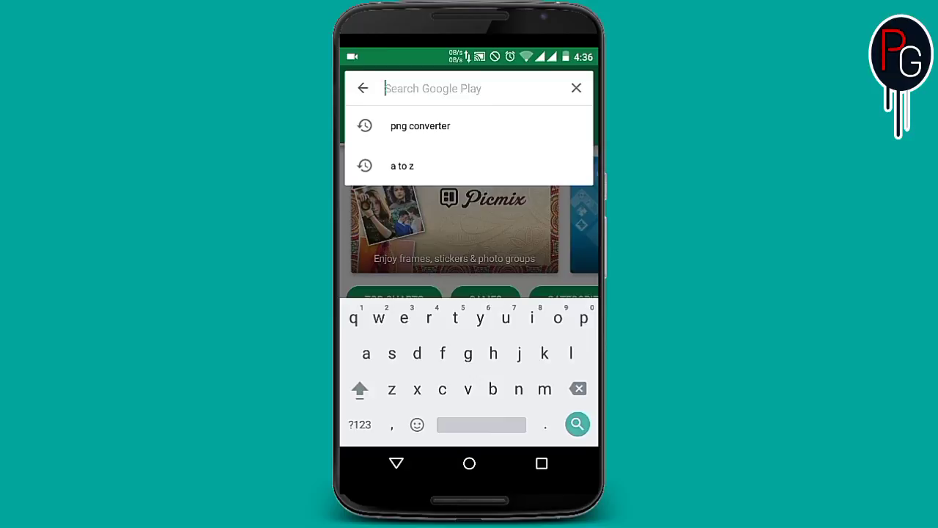
type("png")
left_click(420, 125)
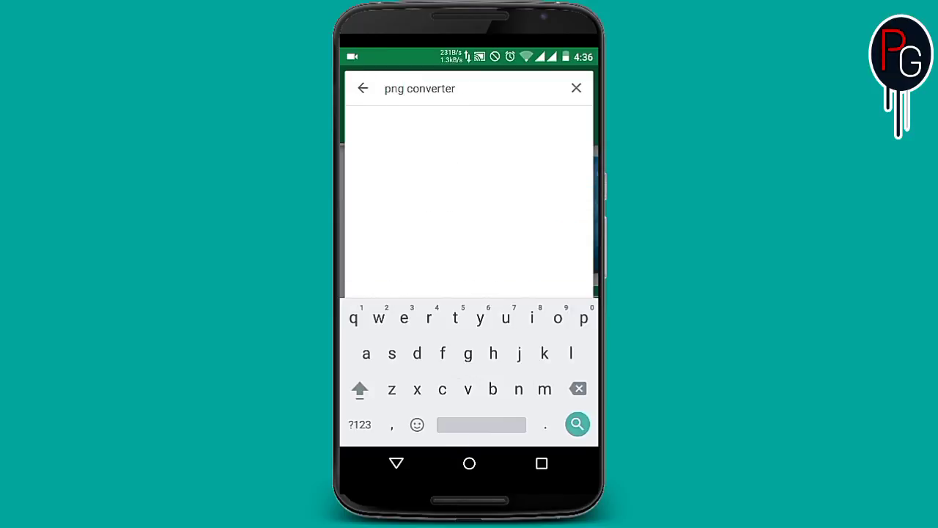
left_click(469, 139)
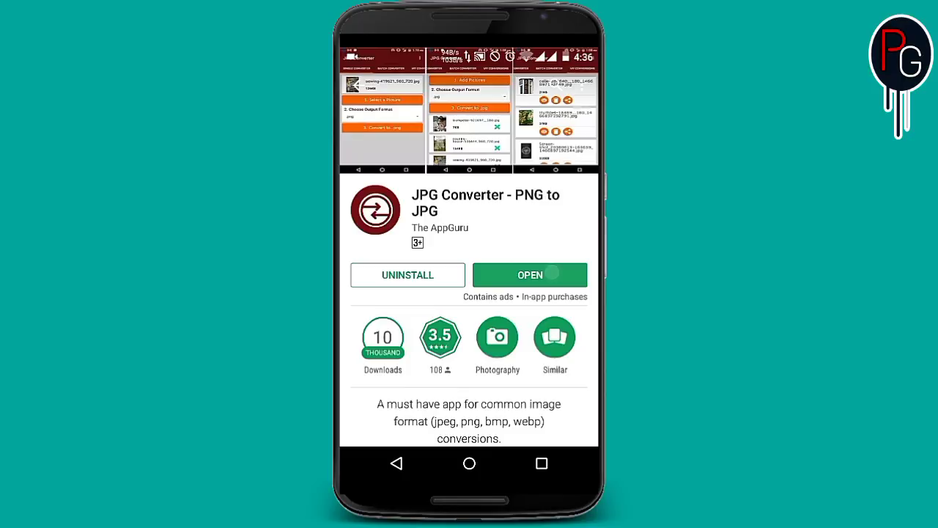
- Set JPG Converter's Batch Converter output to .png and add pictures from Gallery
left_click(552, 272)
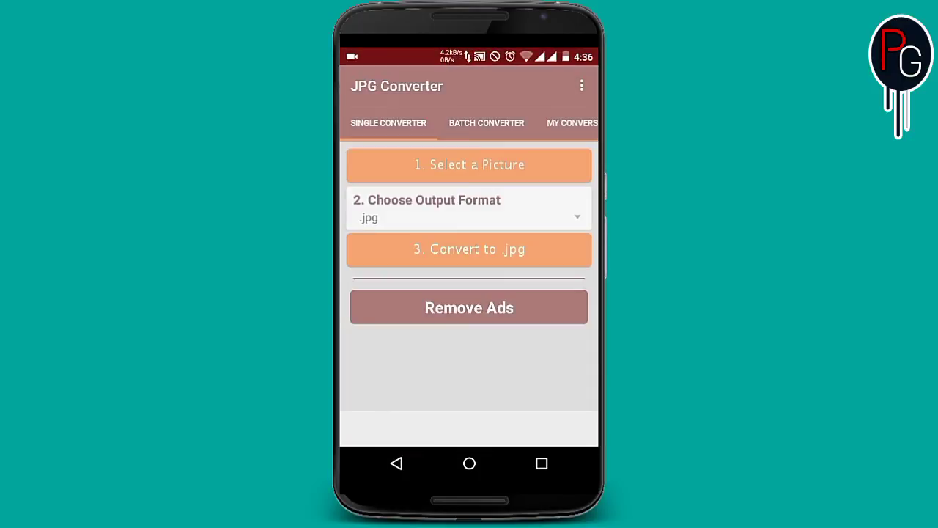
left_click(490, 126)
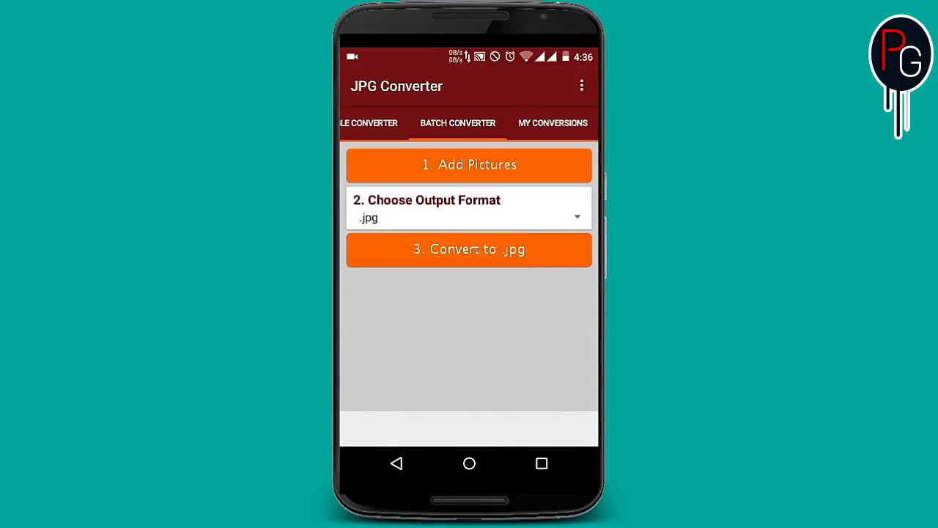
left_click(487, 165)
left_click(365, 195)
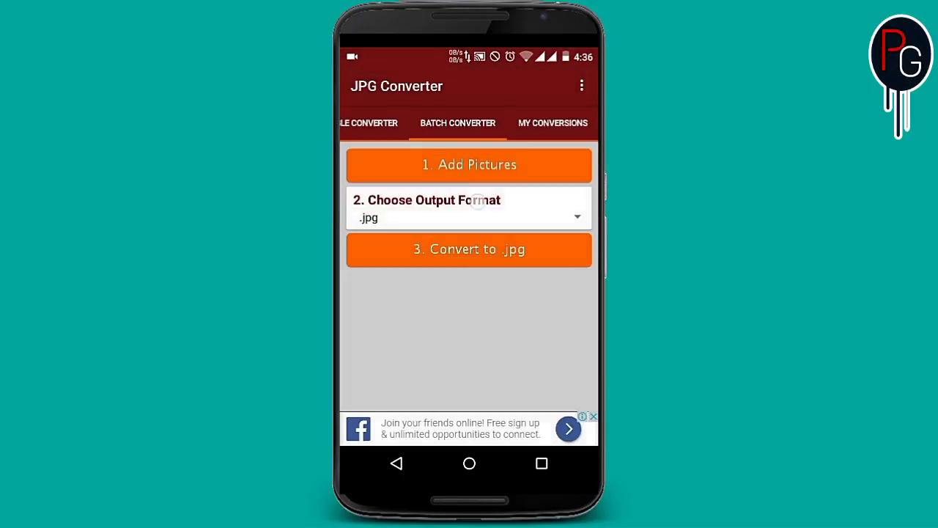
left_click(579, 215)
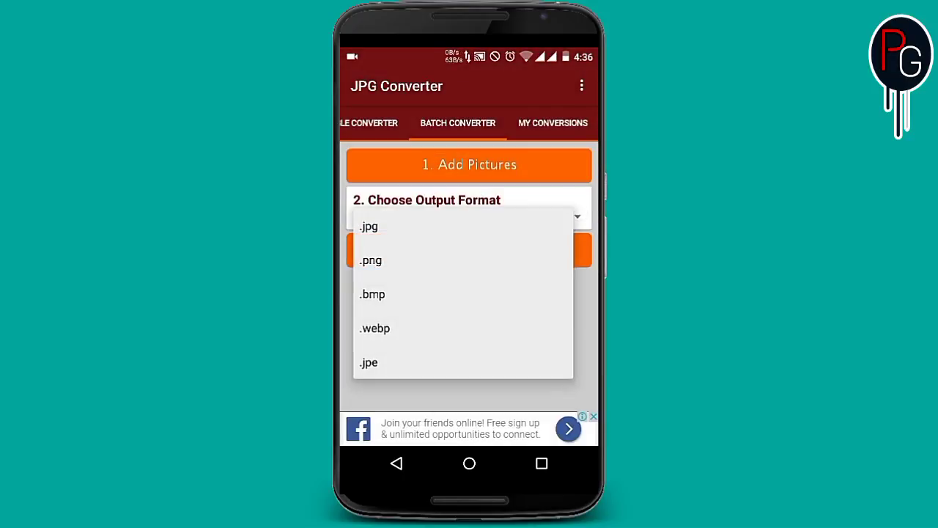
left_click(415, 256)
left_click(494, 286)
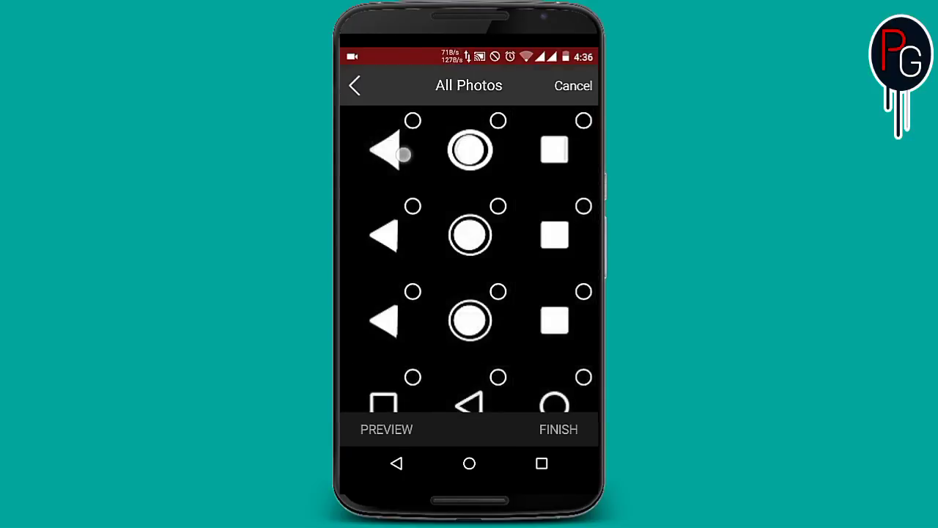
- In JPG Converter, pick the home circle, back triangle and recent square navbar images
left_click(491, 135)
left_click(395, 464)
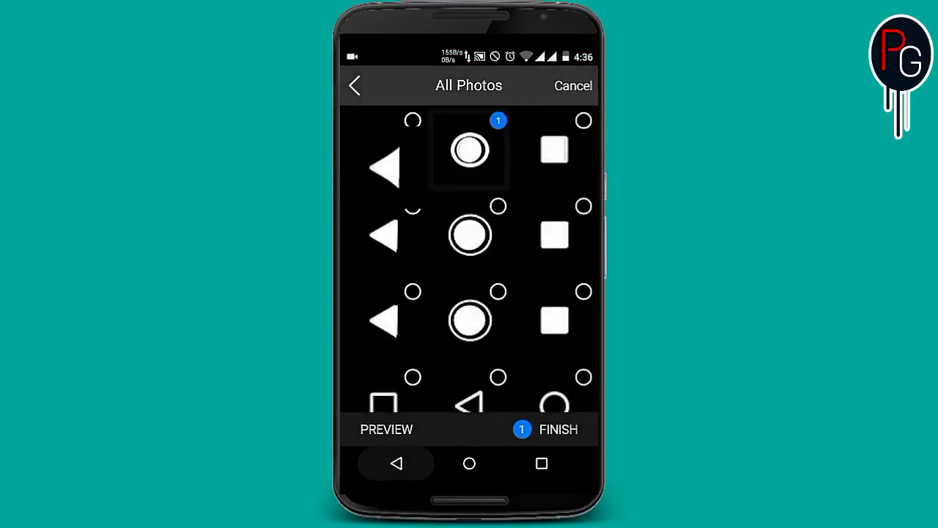
left_click(385, 150)
left_click(554, 151)
left_click(550, 429)
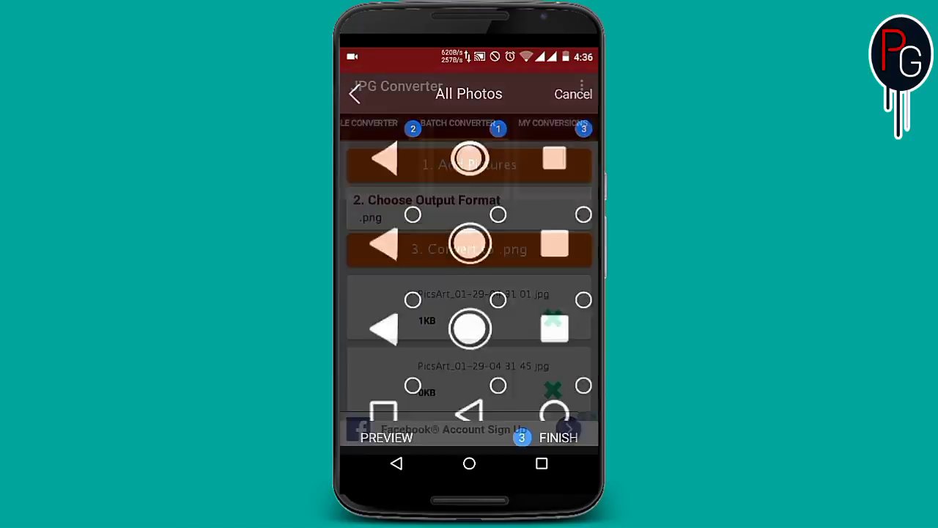
- Convert the three images to .png, saving them into /storage/sdcard0/Pictures
left_click(486, 242)
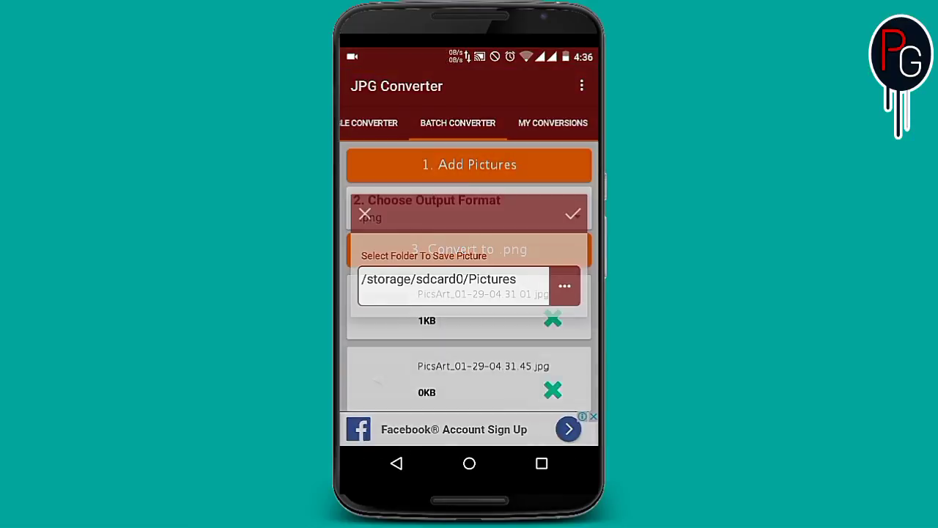
left_click(576, 210)
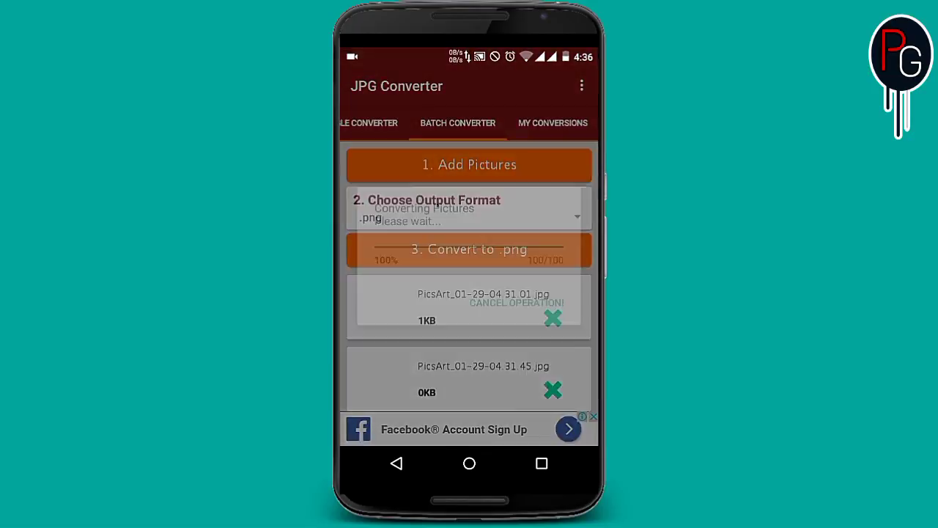
left_click(541, 464)
- Show details of the first Pictures album image in Gallery, a 73 × 121 PNG
left_click(413, 383)
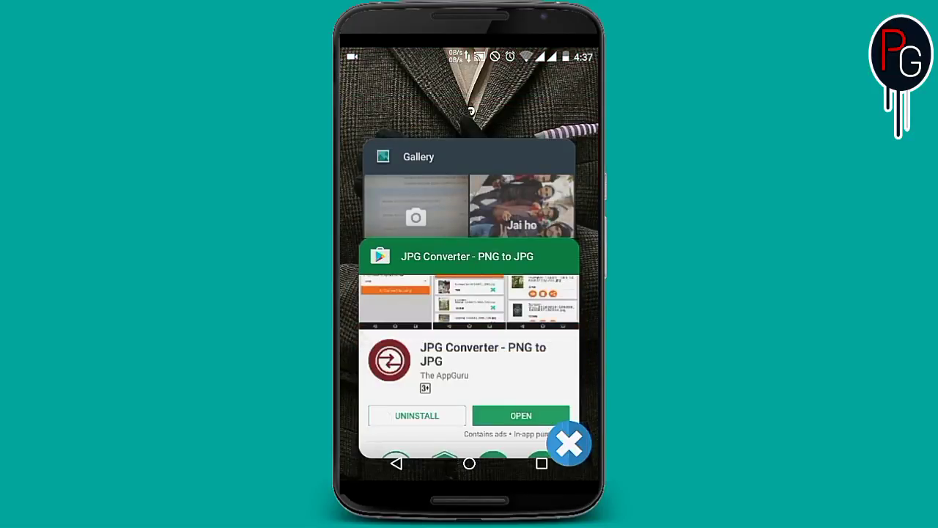
left_click(469, 201)
left_click(404, 303)
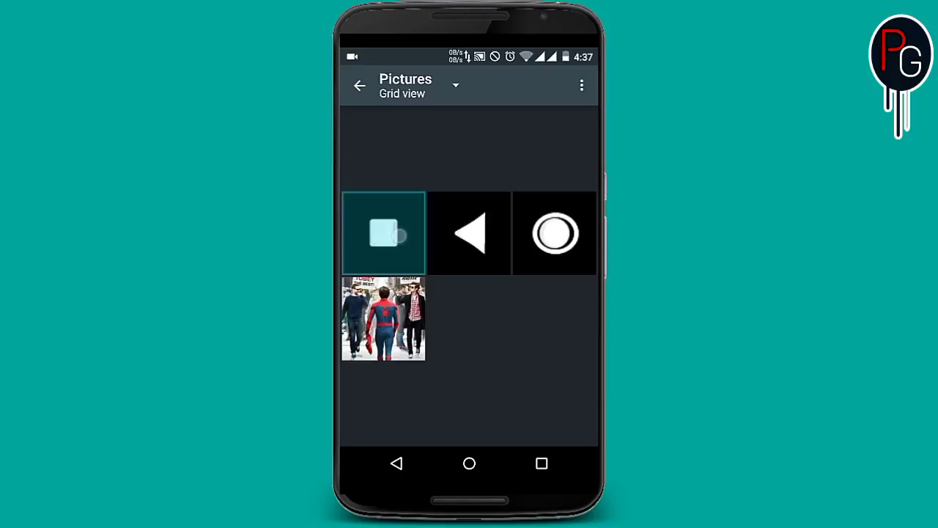
left_click(383, 230)
left_click(582, 85)
left_click(528, 262)
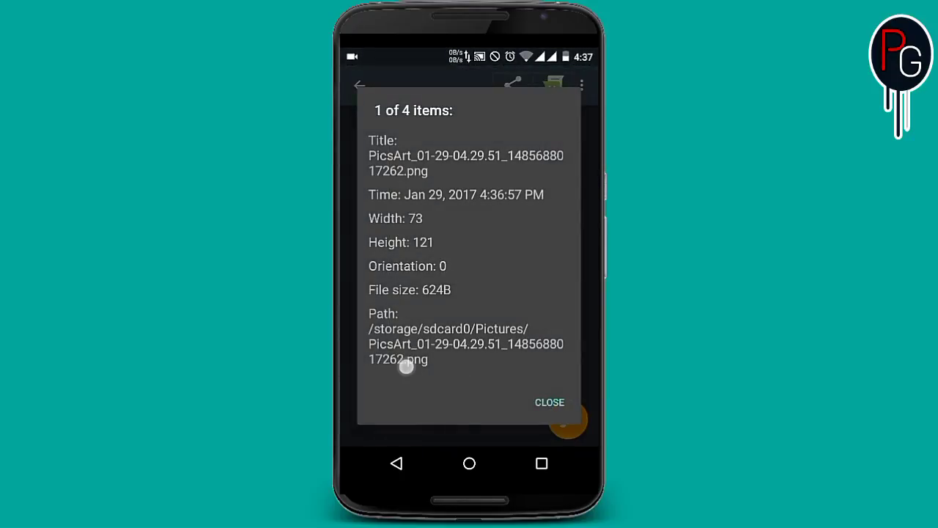
- Rename one converted PicsArt image beside drawable-hdpi-v4 to ic_sysbar_home
scroll(784, 278, "up", 2)
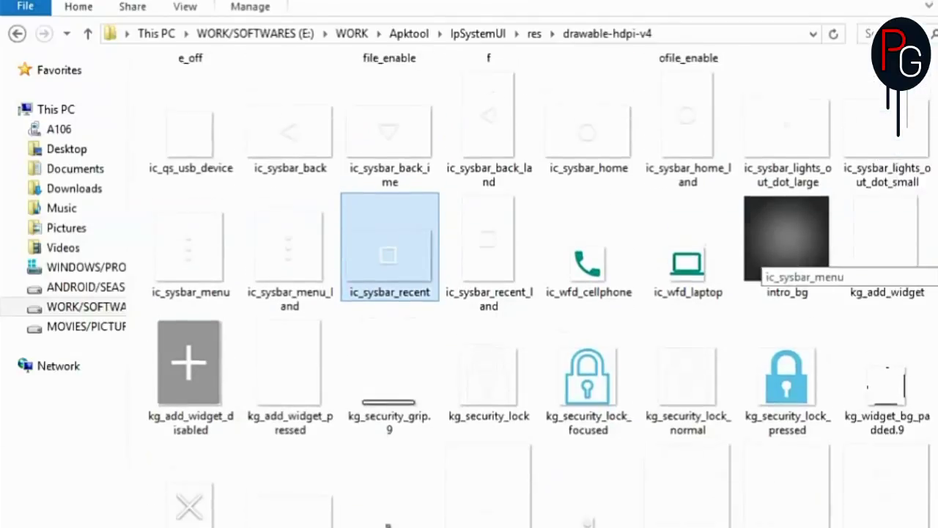
scroll(682, 372, "up", 2)
left_click(306, 259, "ctrl")
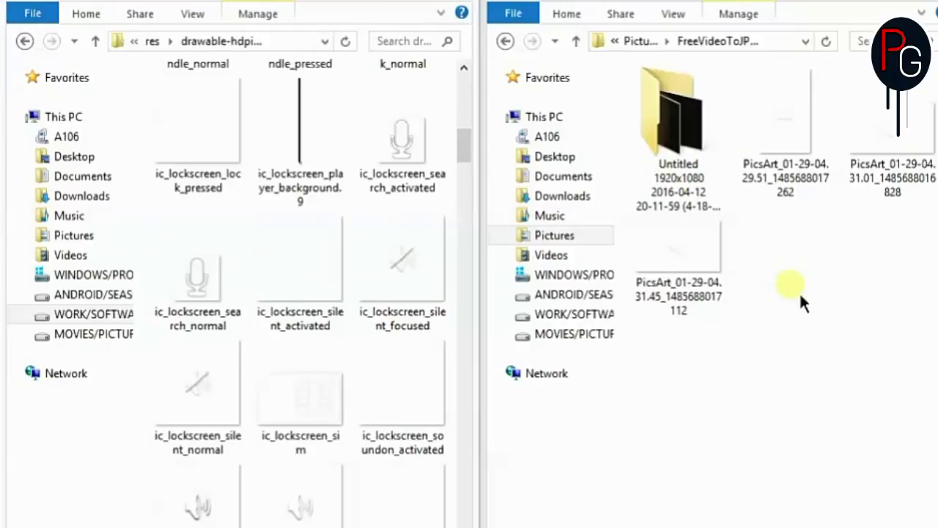
right_click(890, 168)
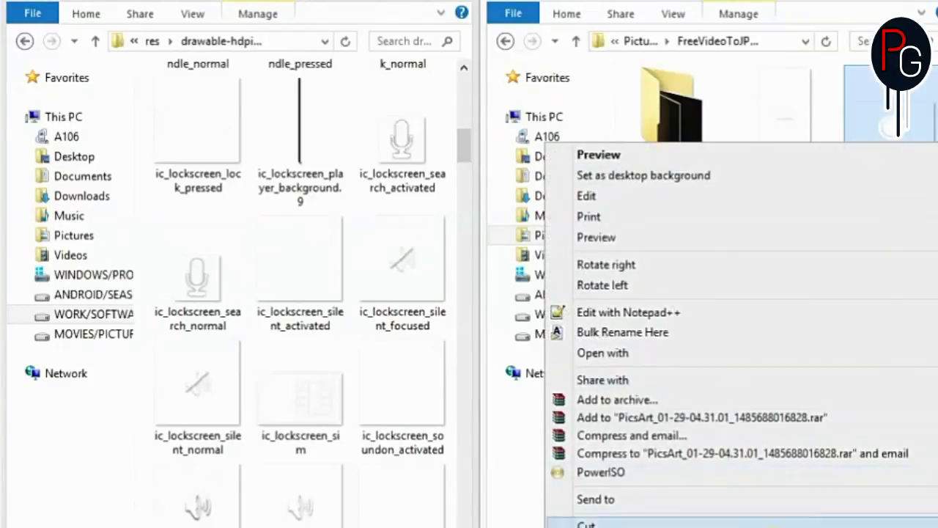
key("m")
type("ic_sysbar_home")
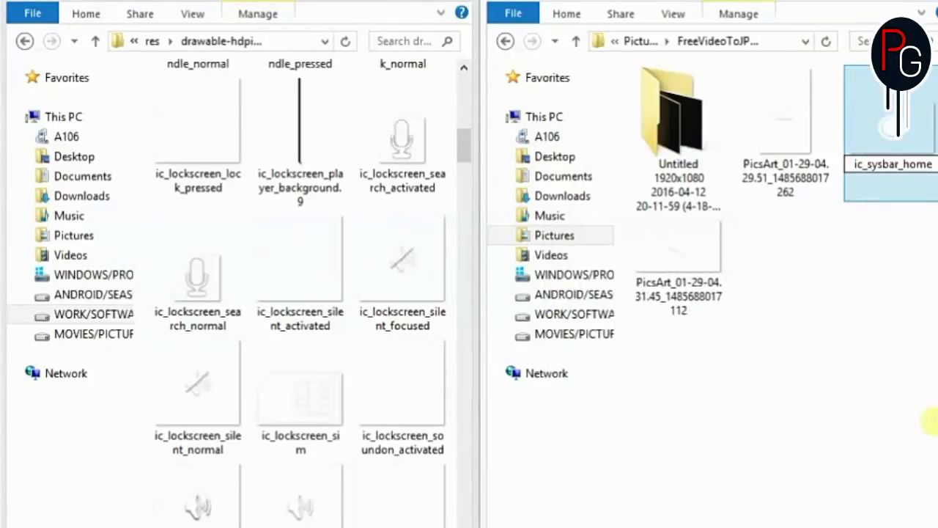
left_click(832, 337)
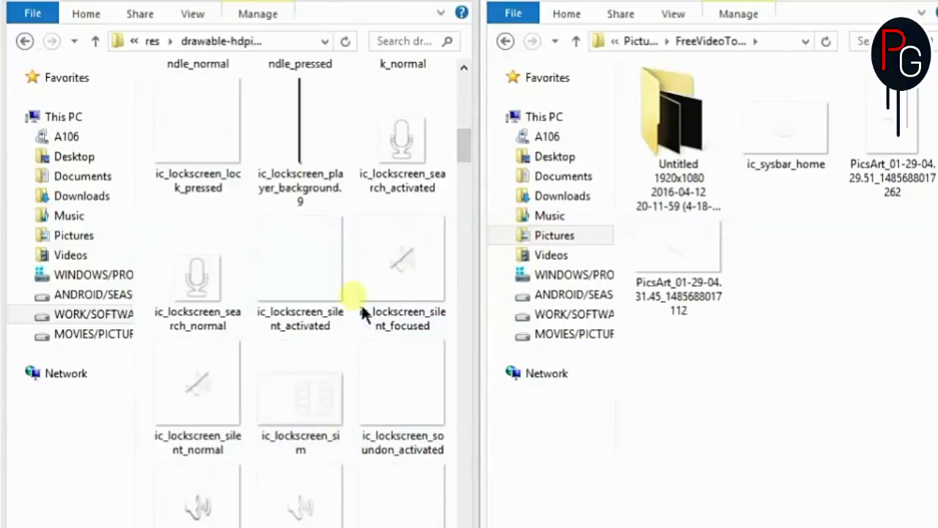
left_click_drag(467, 153, 492, 261)
- Copy the original ic_sysbar_back name and rename the converted triangle image to ic_sysbar_back
right_click(416, 121)
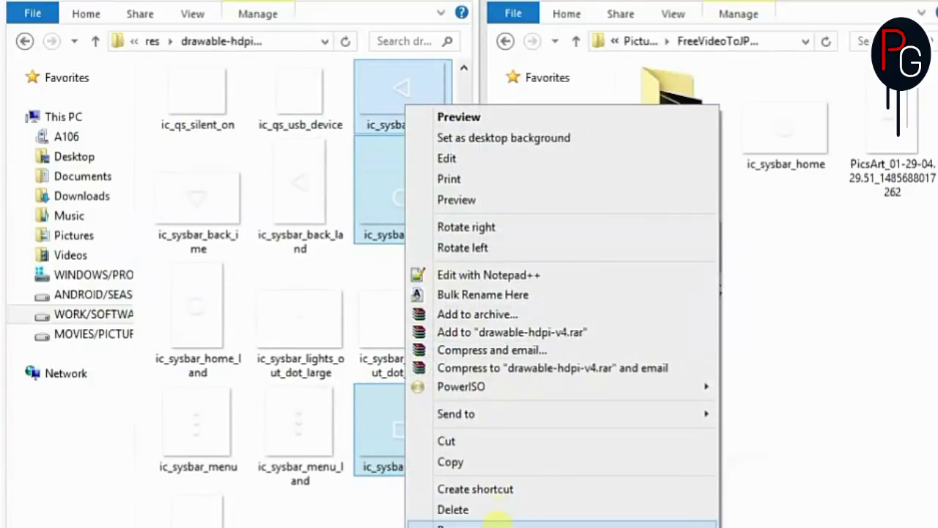
left_click(497, 519)
left_click(678, 253)
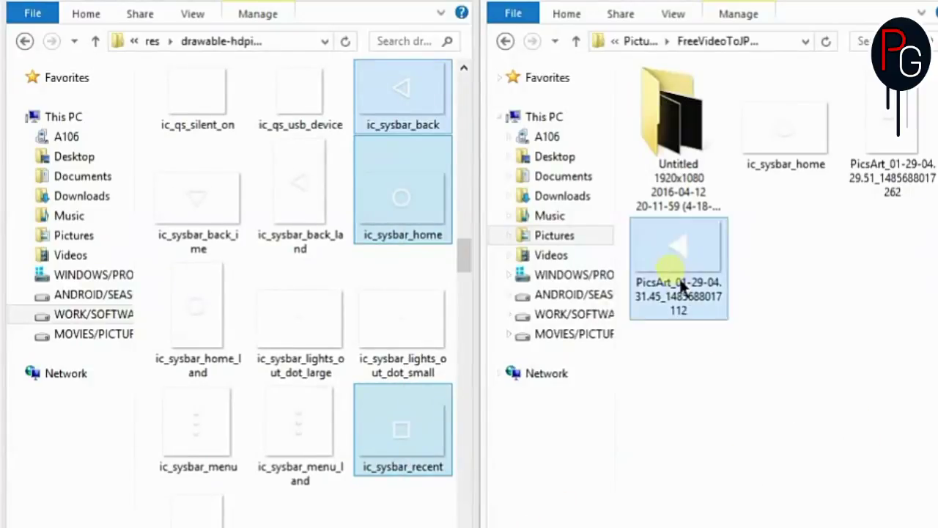
right_click(680, 230)
left_click(579, 521)
type("ic_sysbar_back")
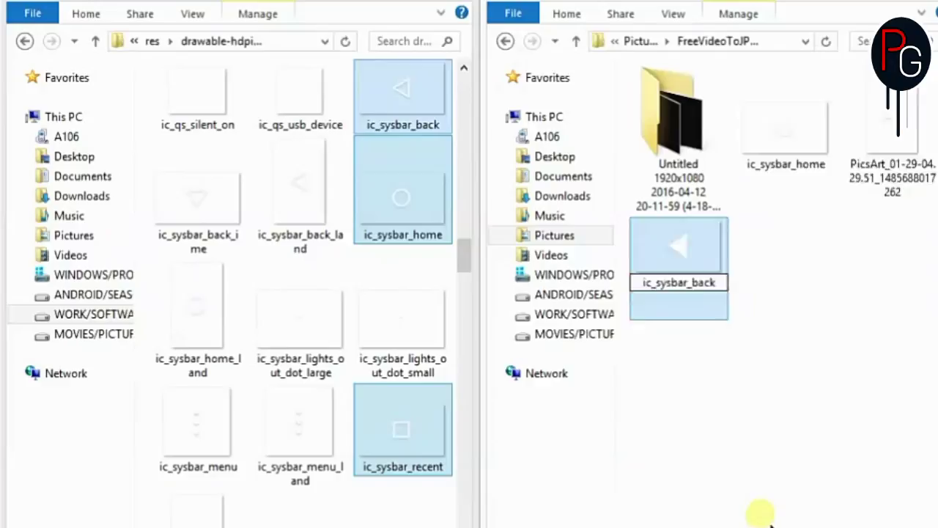
key("Return")
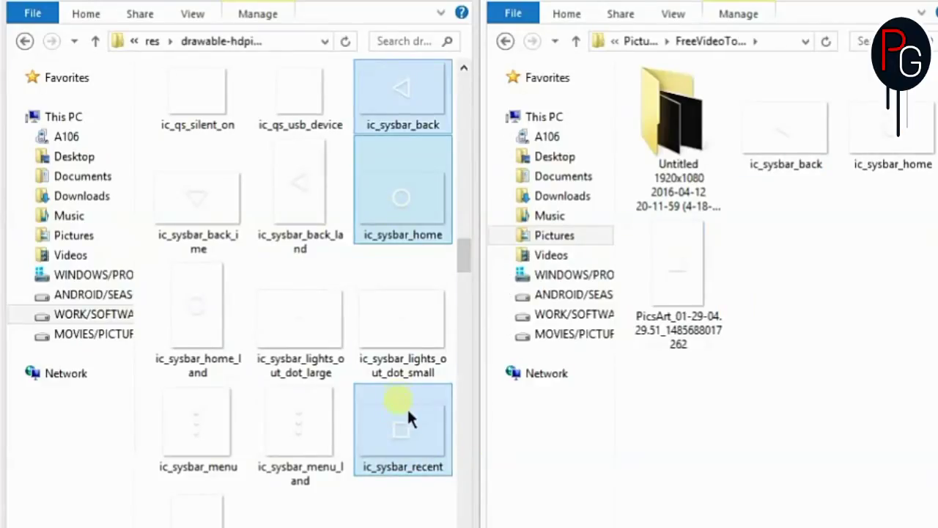
- Copy the original ic_sysbar_recent name and rename the converted square image to ic_sysbar_recent
right_click(398, 455)
left_click(425, 419)
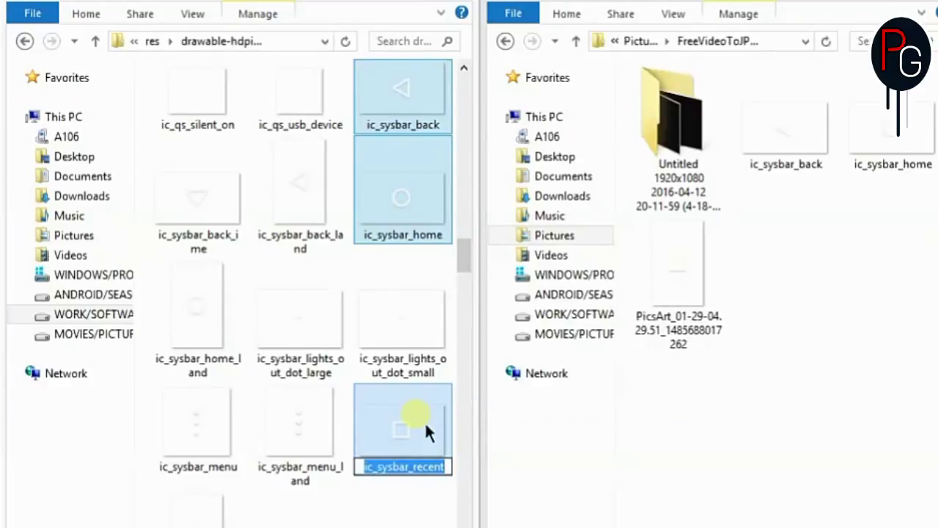
right_click(702, 306)
key("m")
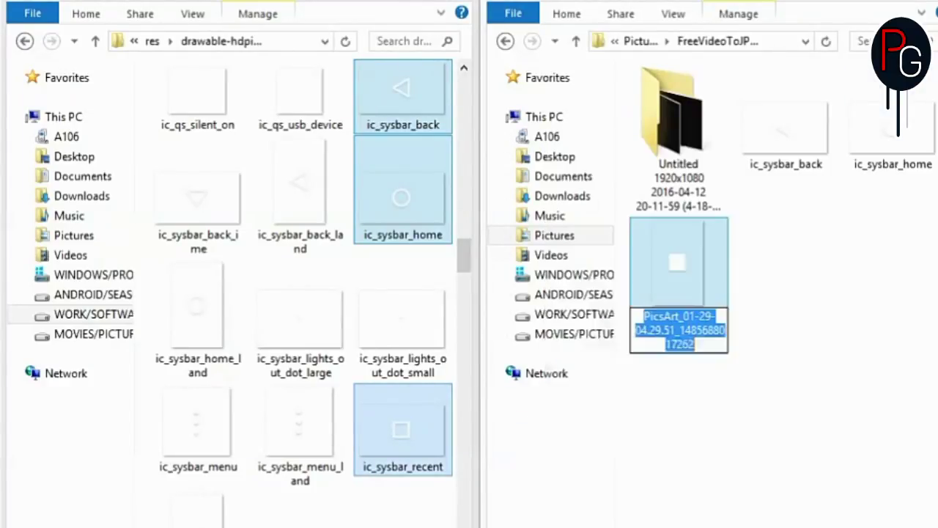
type("ic_sysbar_recent")
left_click(764, 458)
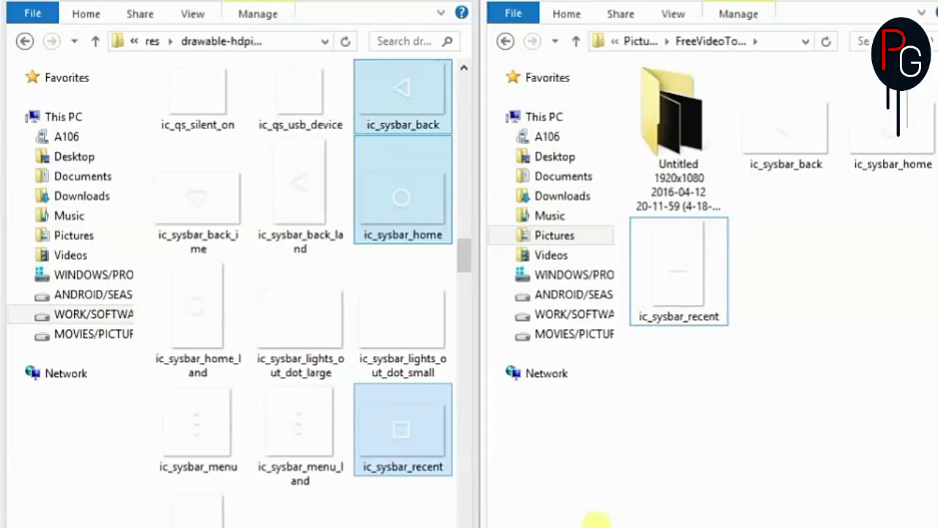
left_click(431, 513)
left_click(700, 473)
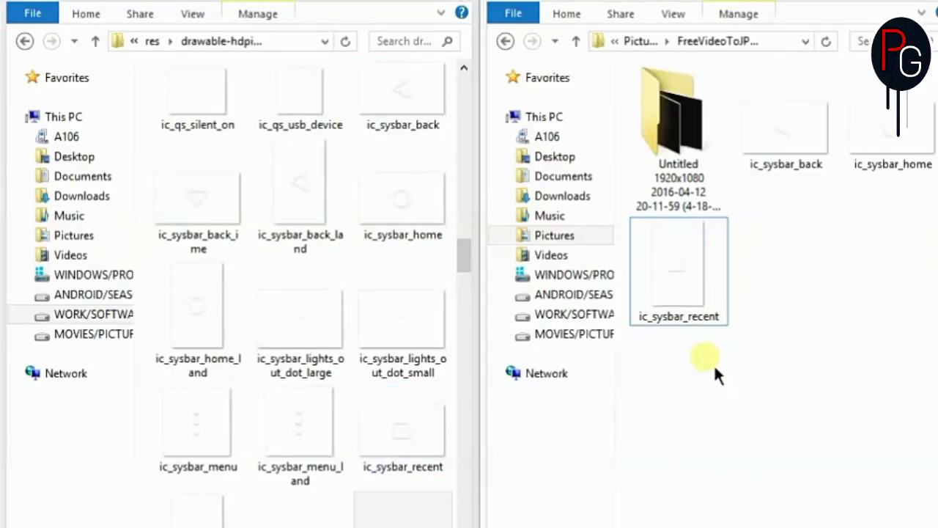
- Copy the three renamed icons into drawable-hdpi-v4, replacing the originals, and close the second window
left_click_drag(714, 364, 859, 198)
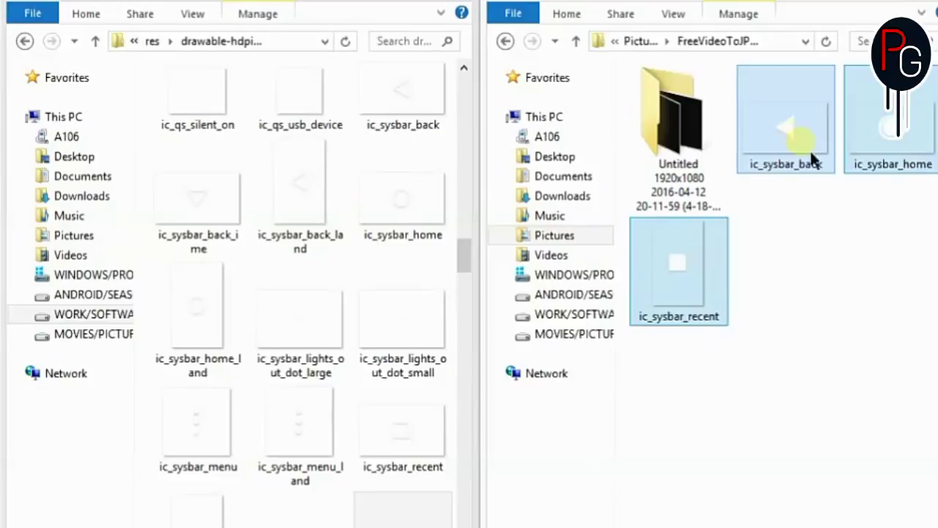
left_click_drag(814, 161, 317, 290)
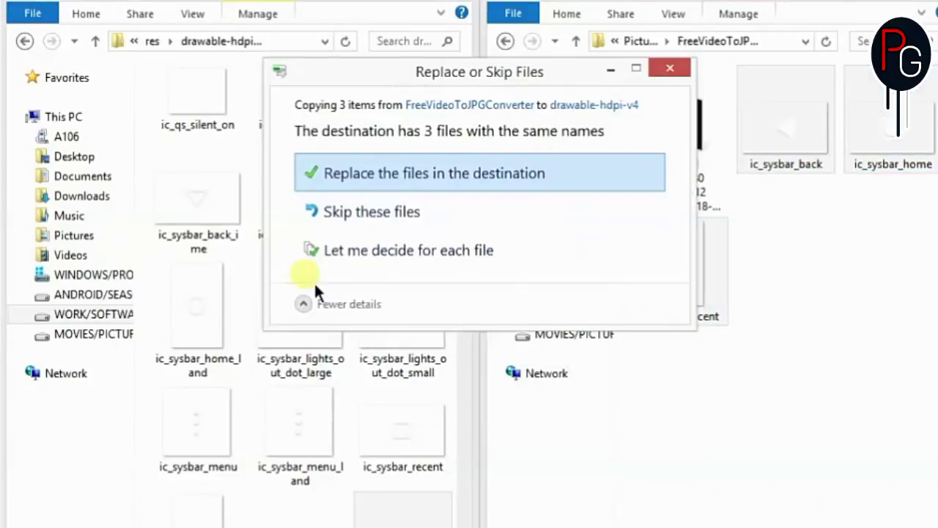
left_click(379, 172)
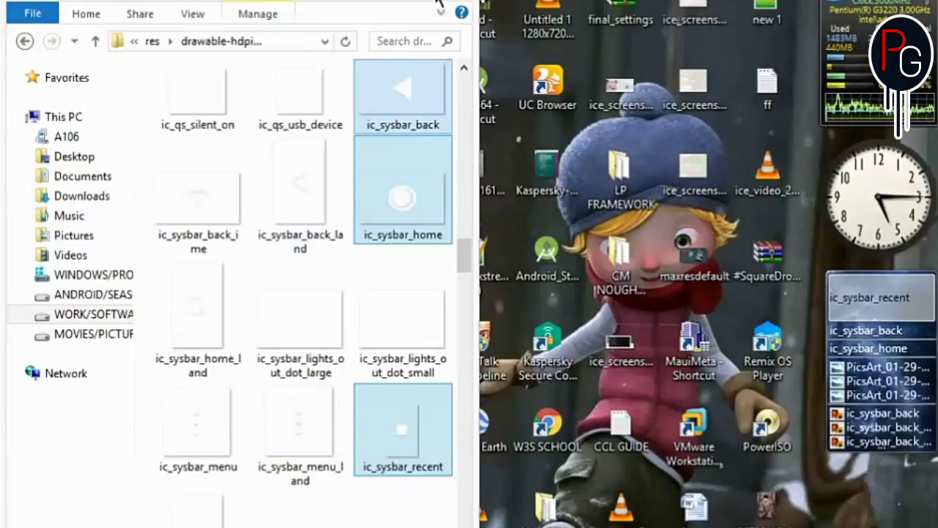
left_click(448, 4)
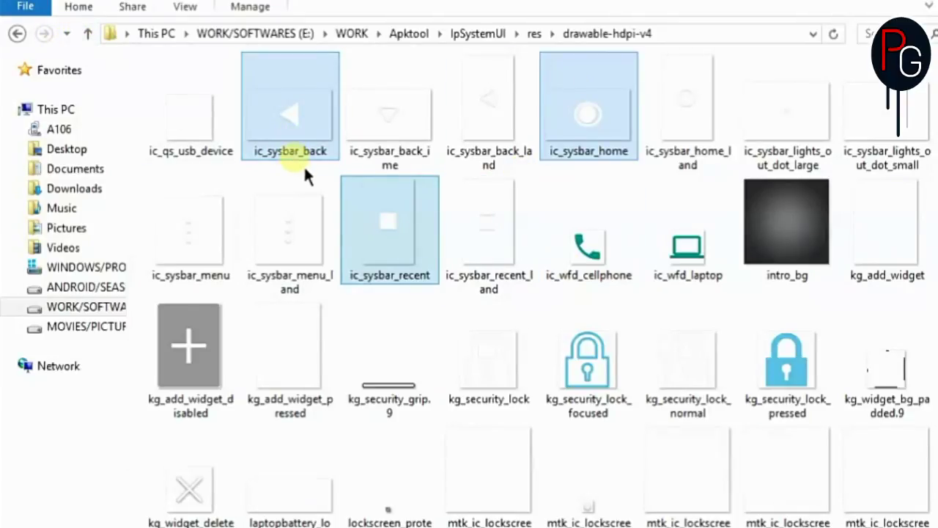
- Open a Command Prompt window in the Apktool folder, two levels up
left_click(100, 38)
left_click(101, 38)
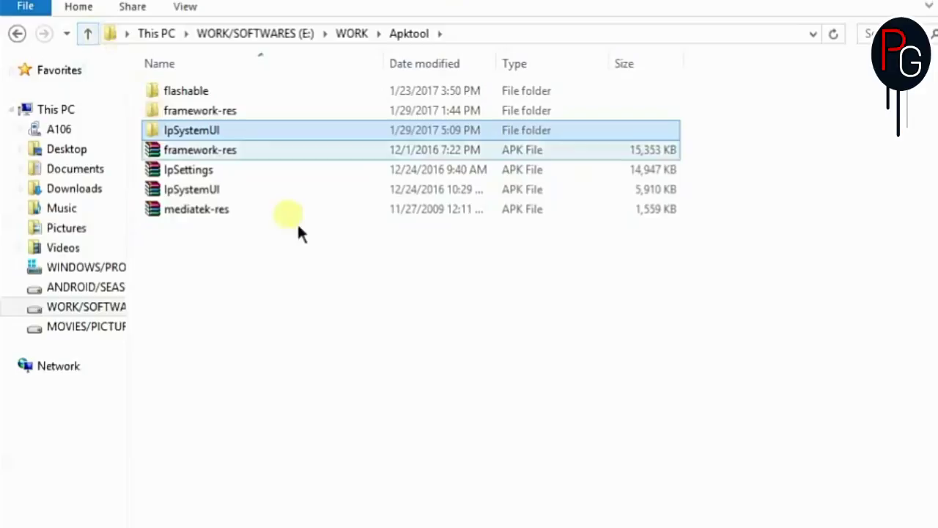
right_click(416, 356)
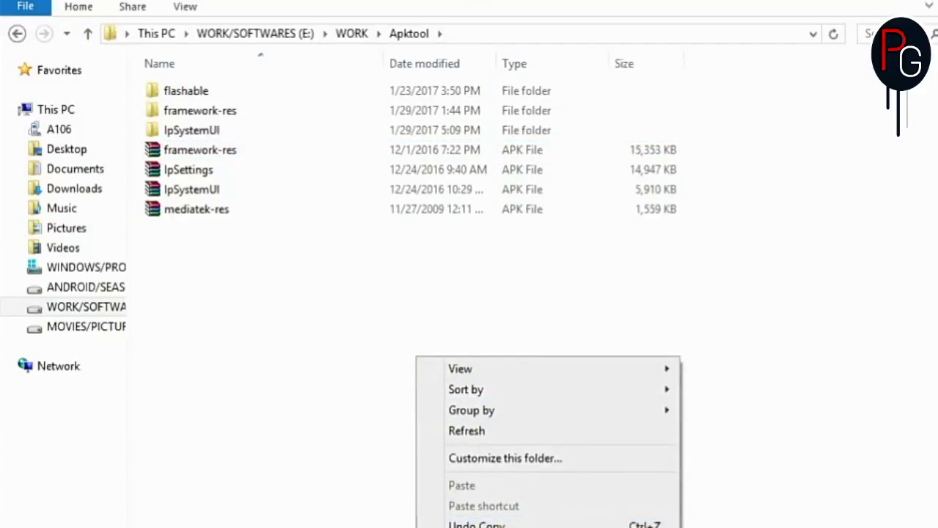
left_click(550, 522)
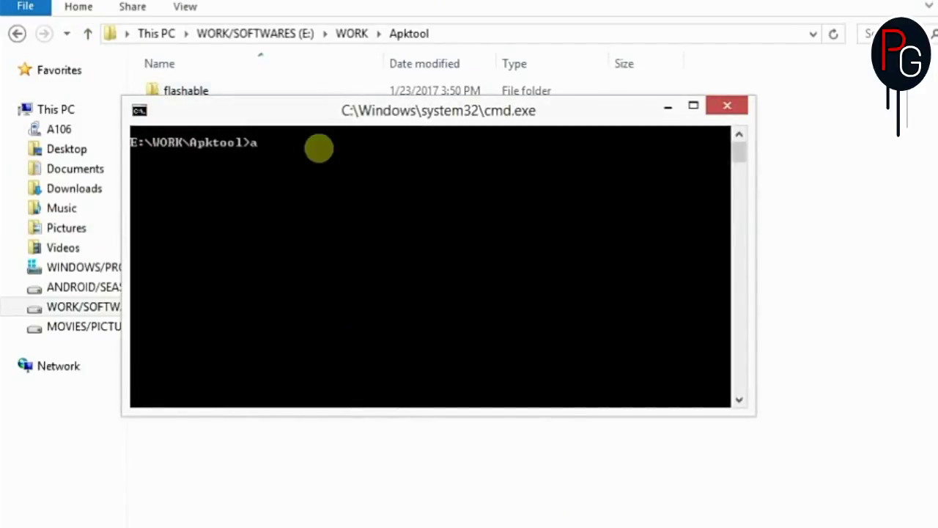
left_click_drag(361, 122, 429, 258)
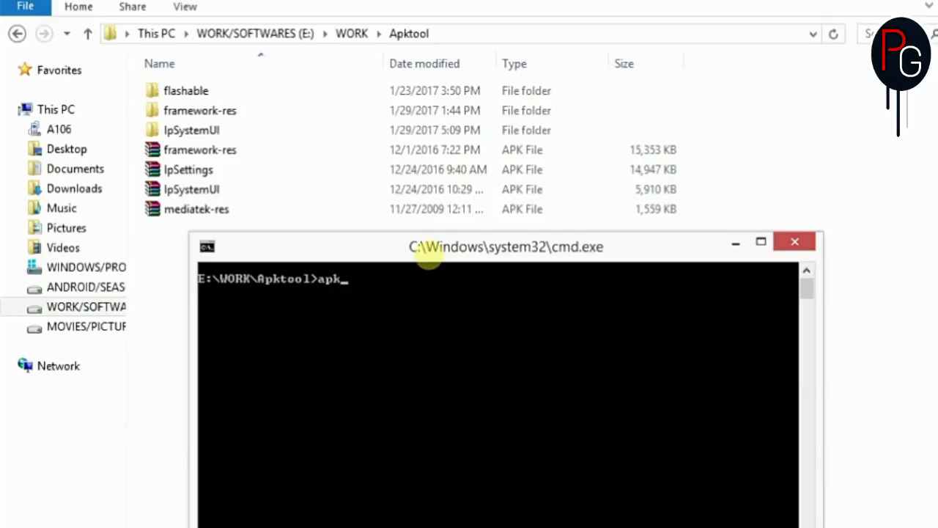